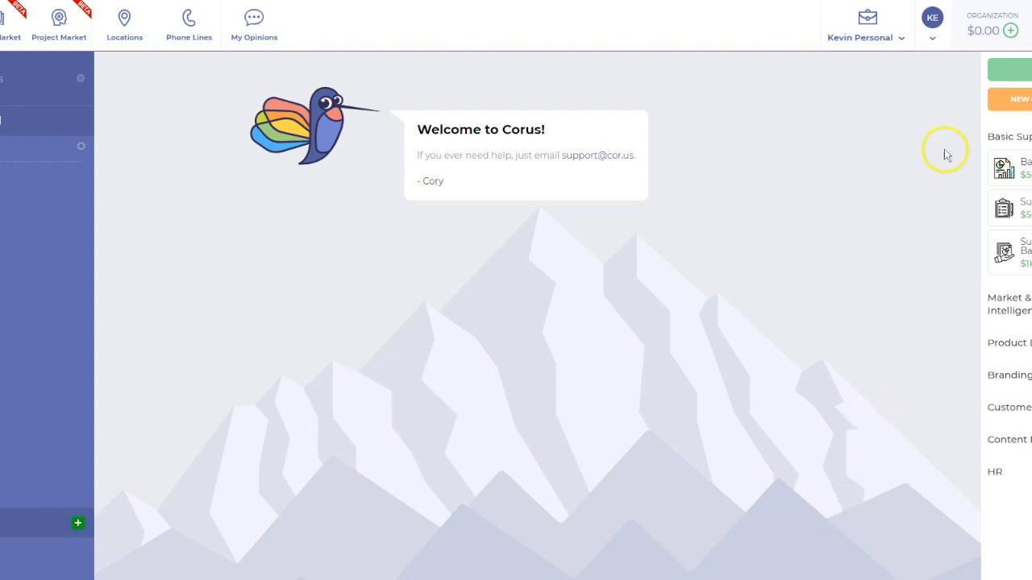
Create a new survey named Survey 5 with the default settings and add a Conjoint Table question
click(968, 222)
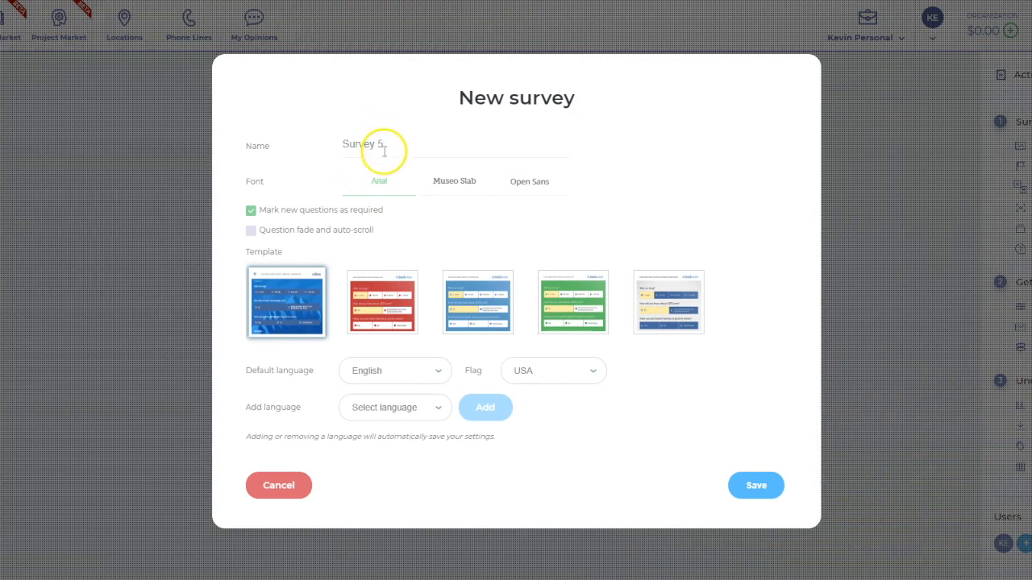
click(756, 484)
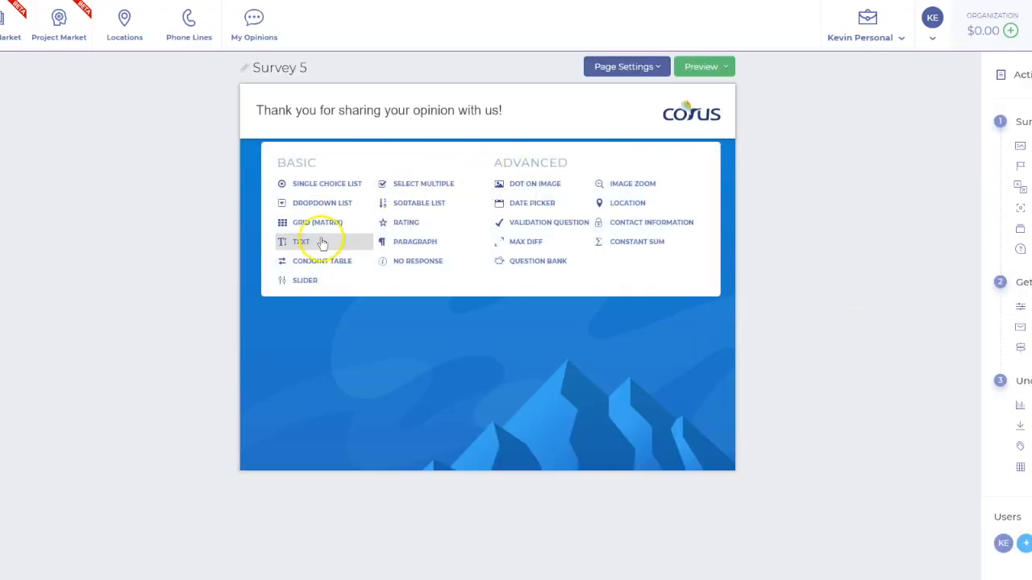
click(316, 263)
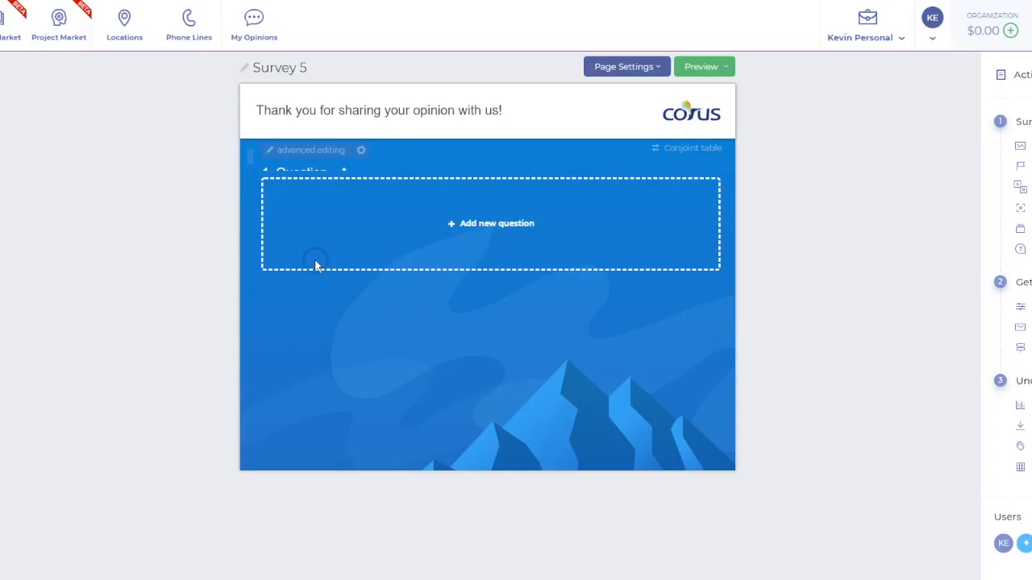
Set the conjoint question's text to "Please select the bike that you'd be most likely to buy."
click(364, 153)
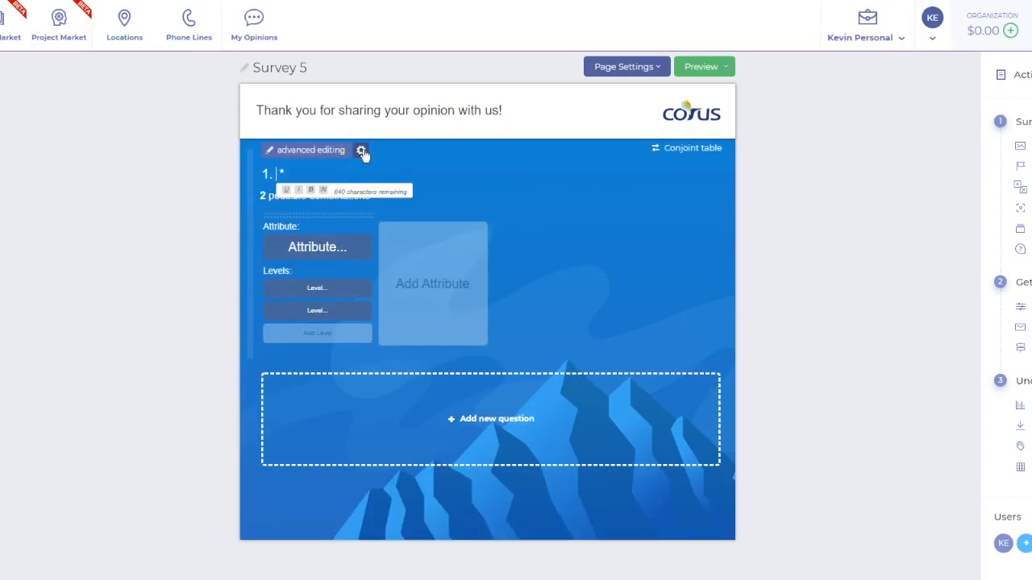
click(495, 194)
text(Please sele)
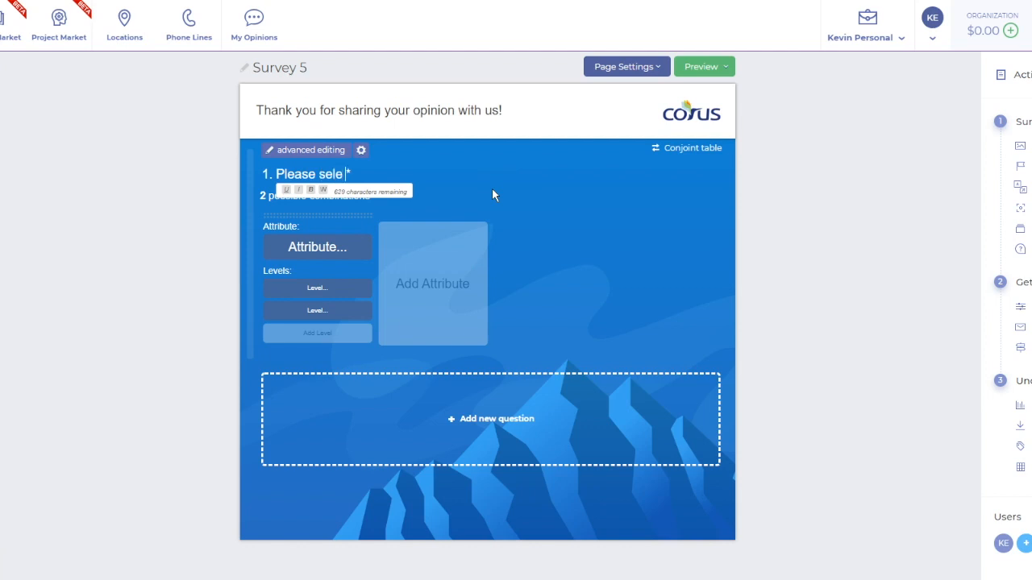
text(ct the bike that you)
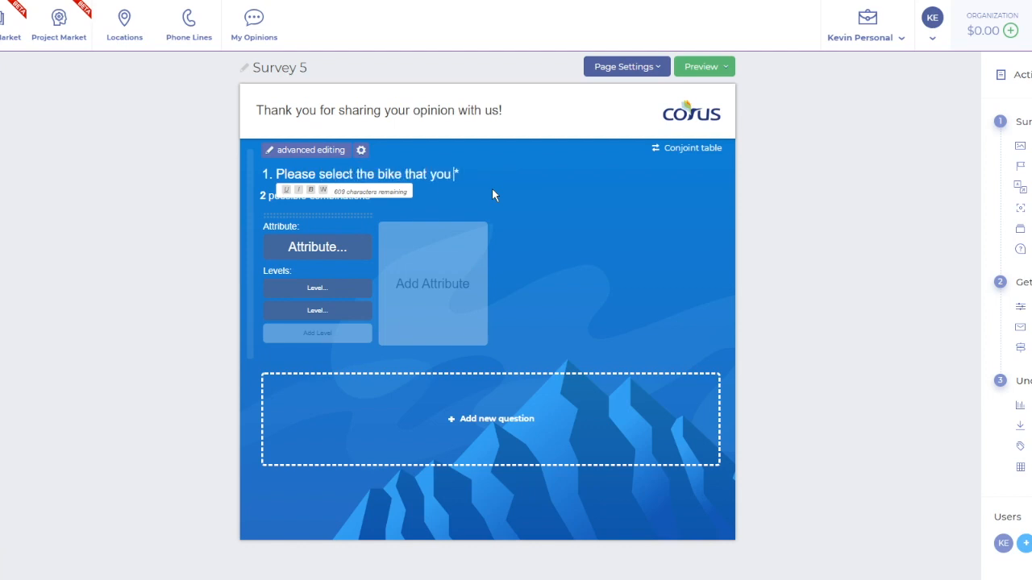
text('d be most likely to buy.)
click(526, 210)
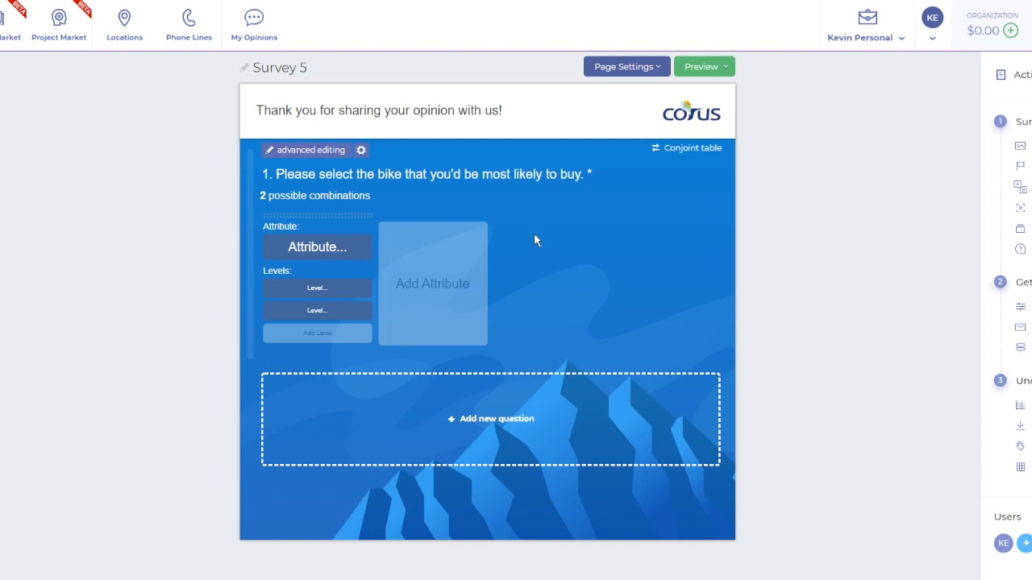
click(536, 240)
click(562, 253)
Name the conjoint table's first attribute Price and add a second attribute named Composition
click(329, 241)
text(Price)
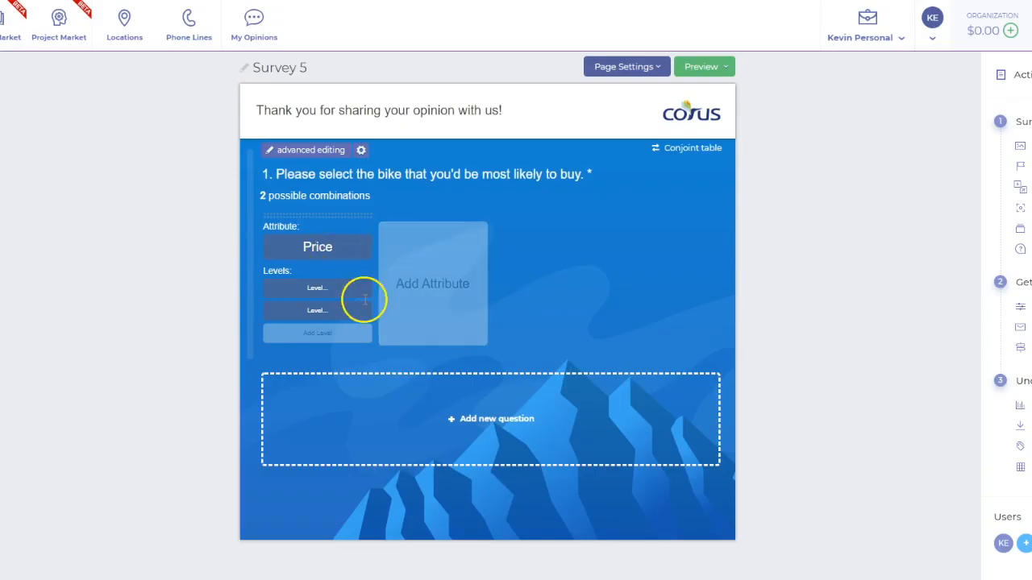
click(413, 288)
click(428, 244)
text(Composition)
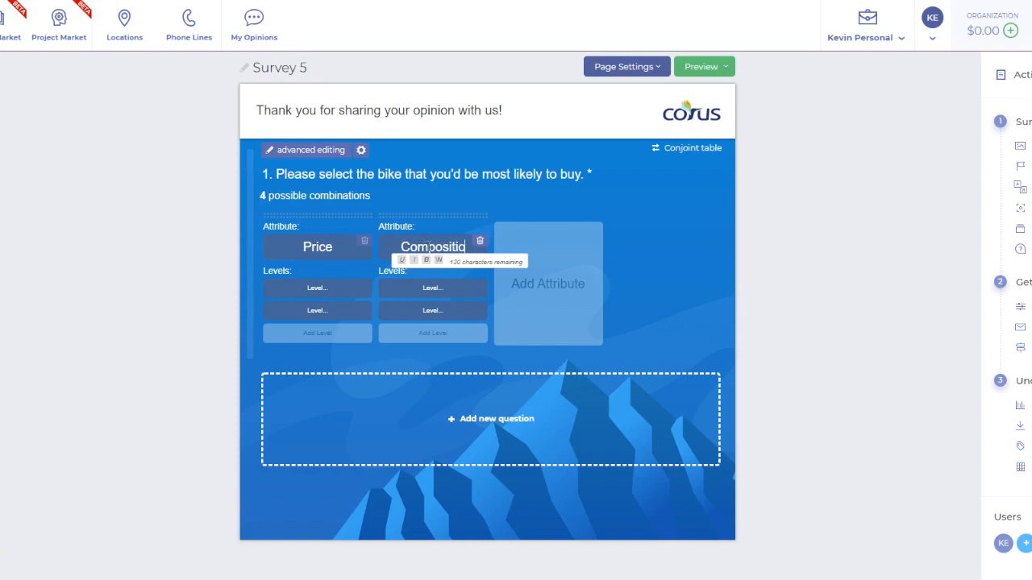
Add a third attribute named Brand and a fourth attribute with its name left blank
click(579, 291)
click(550, 247)
text(Brand)
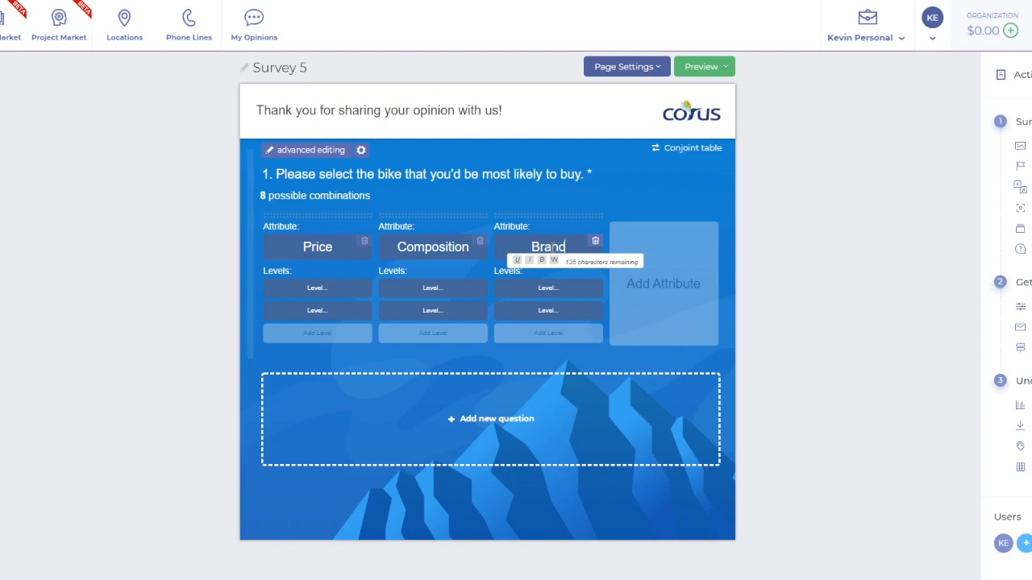
click(693, 299)
click(653, 252)
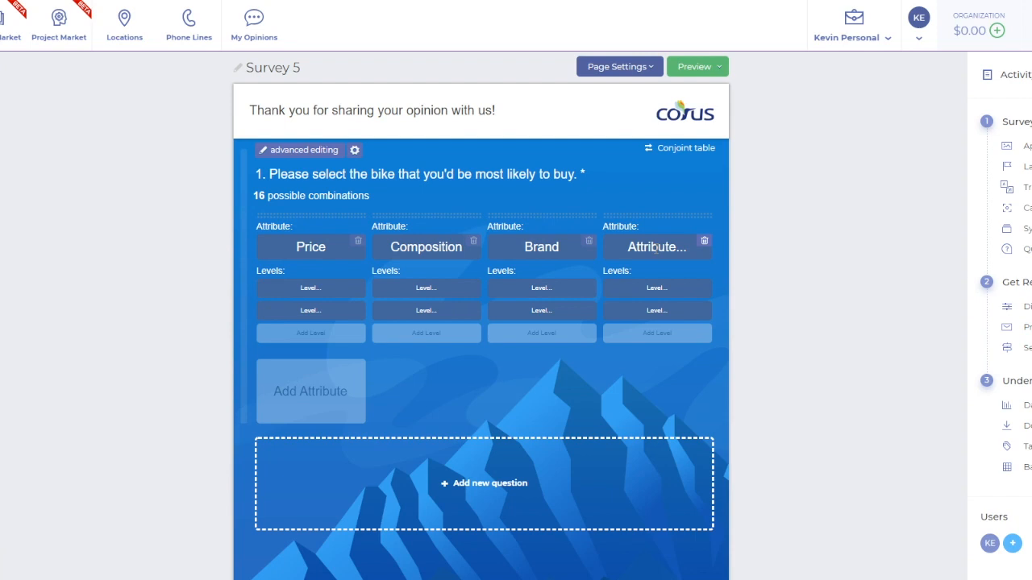
click(657, 247)
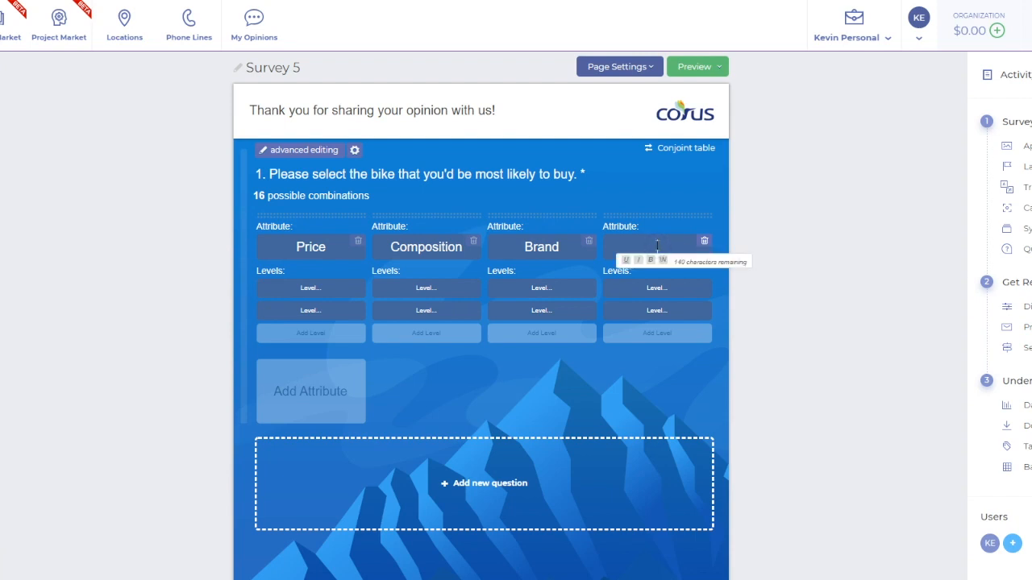
Fill in three levels for the Composition attribute: Steel, Titanium and Carbon Fiber
click(426, 287)
text(Steel)
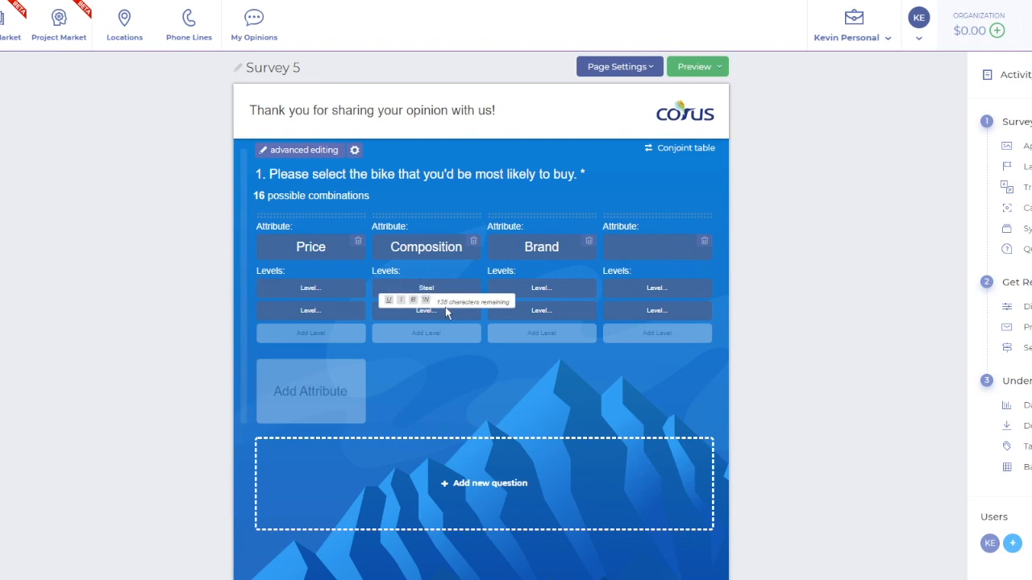
click(423, 310)
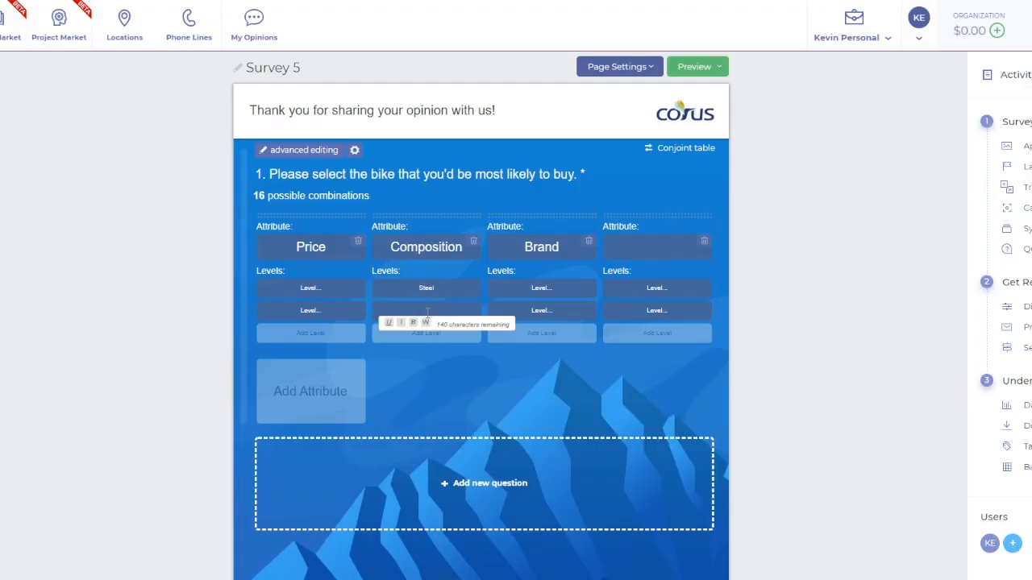
text(Titanium)
click(425, 335)
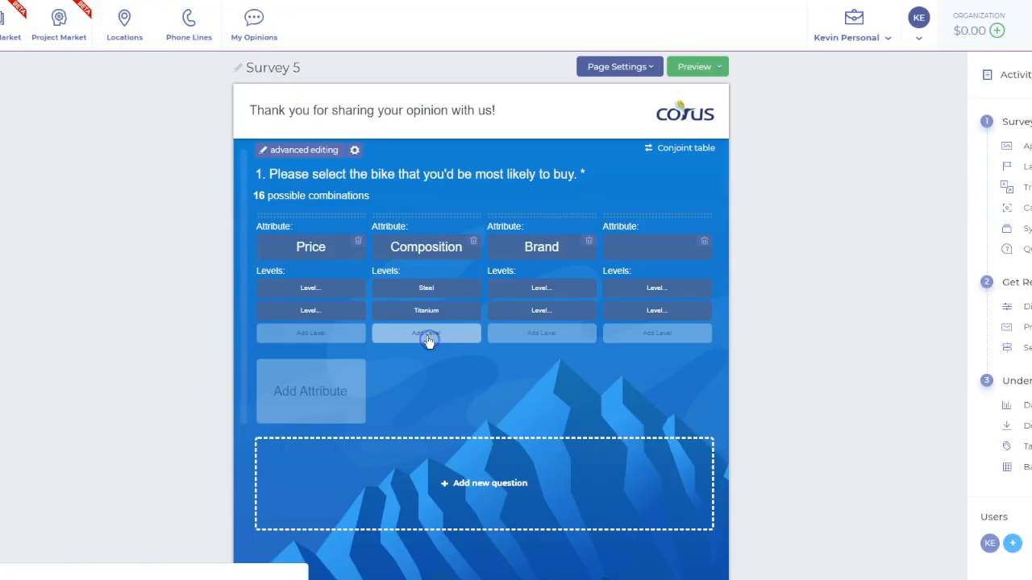
text(C)
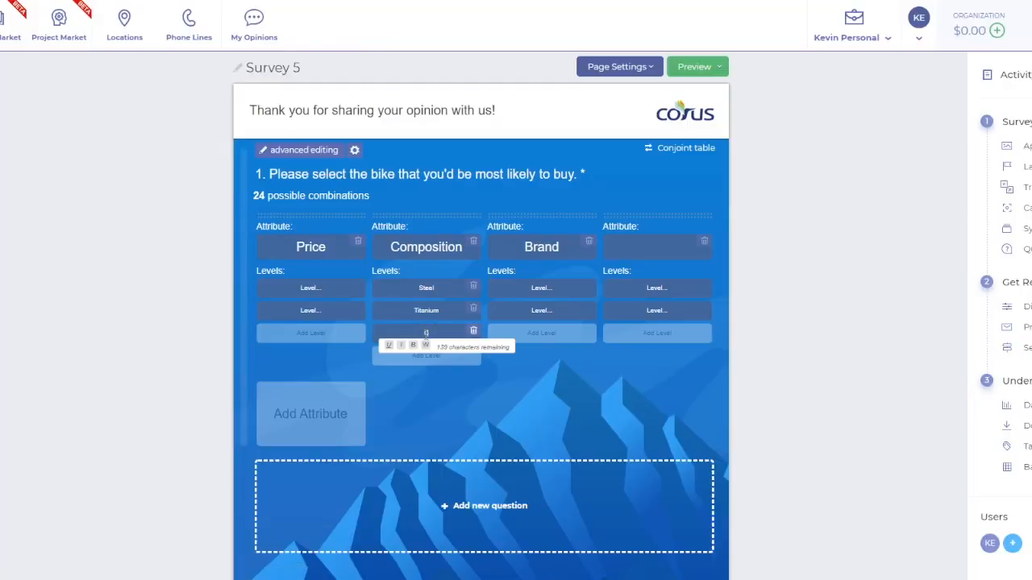
text(arbon Fiber)
Name the fourth attribute Components and add a fifth attribute named Weight
click(649, 244)
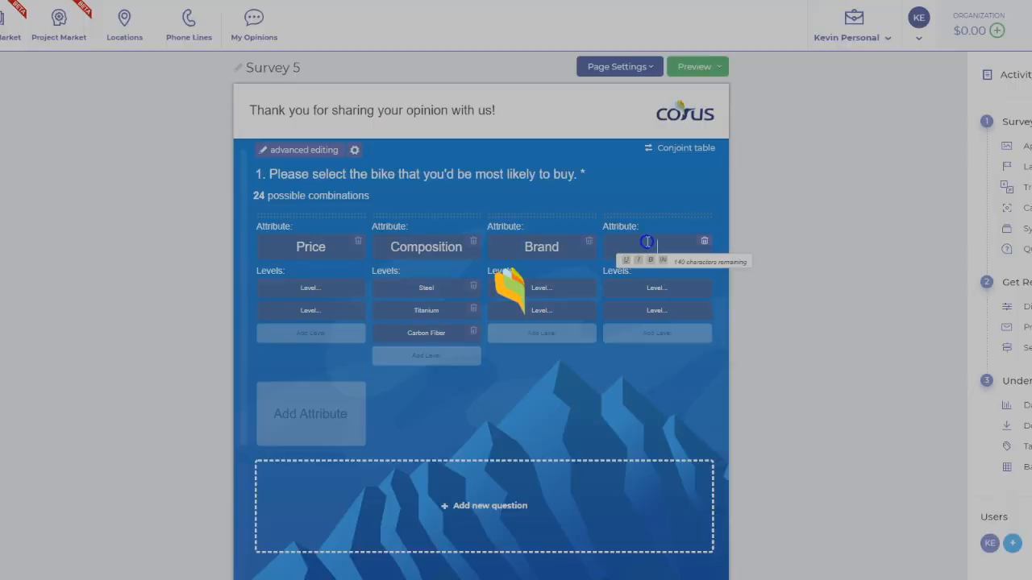
text(Components)
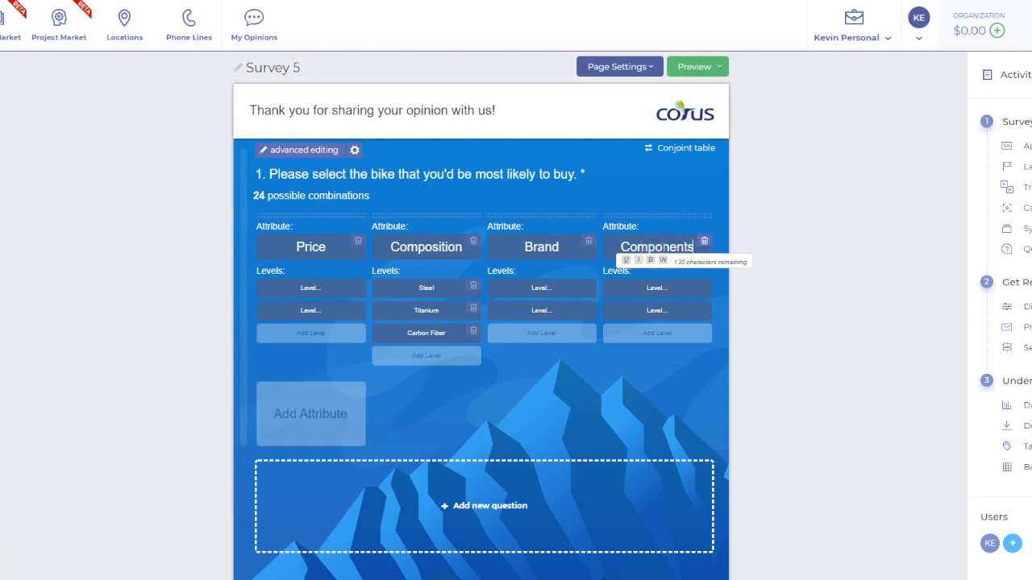
click(318, 415)
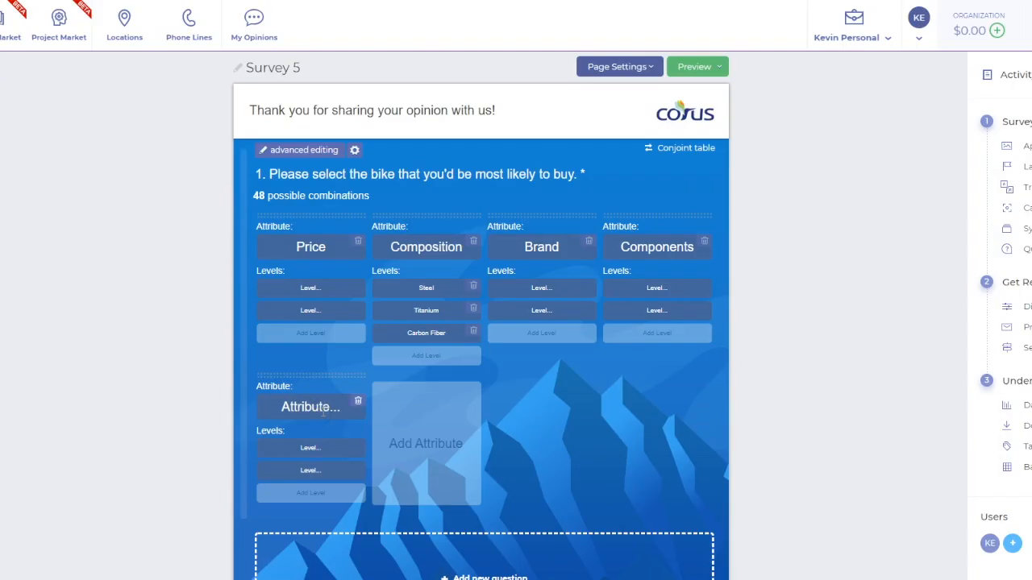
click(328, 405)
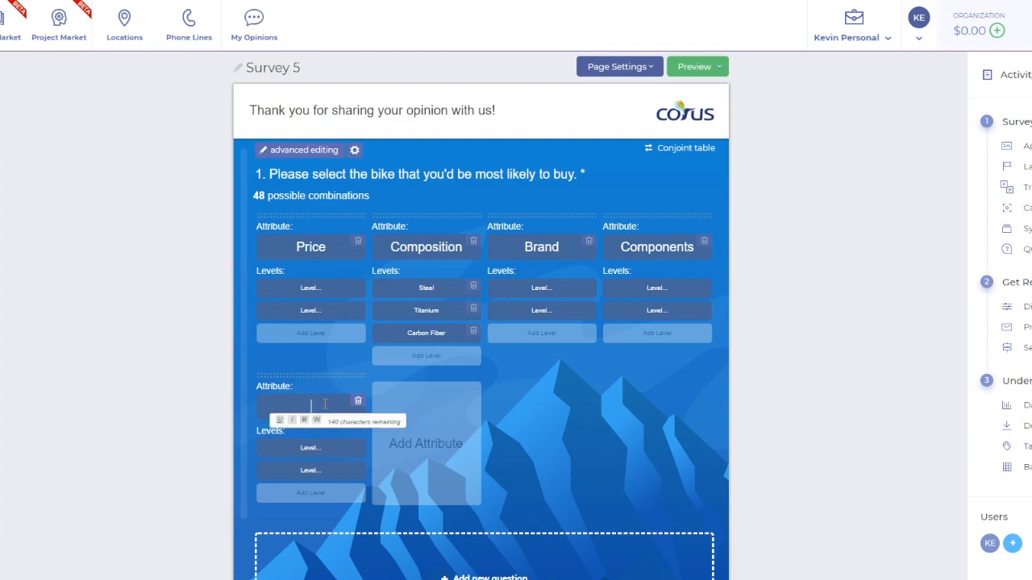
text(Weight)
Add a sixth attribute named Riding Experience to the conjoint table
click(425, 443)
click(426, 406)
text(Ridign)
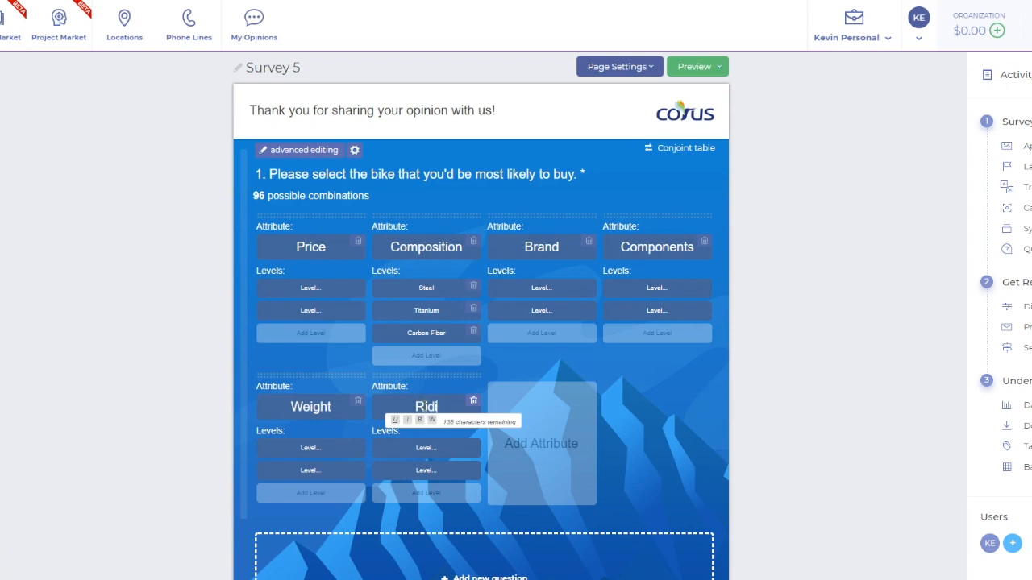
key(BackSpace)
key(BackSpace)
text(ng Experie)
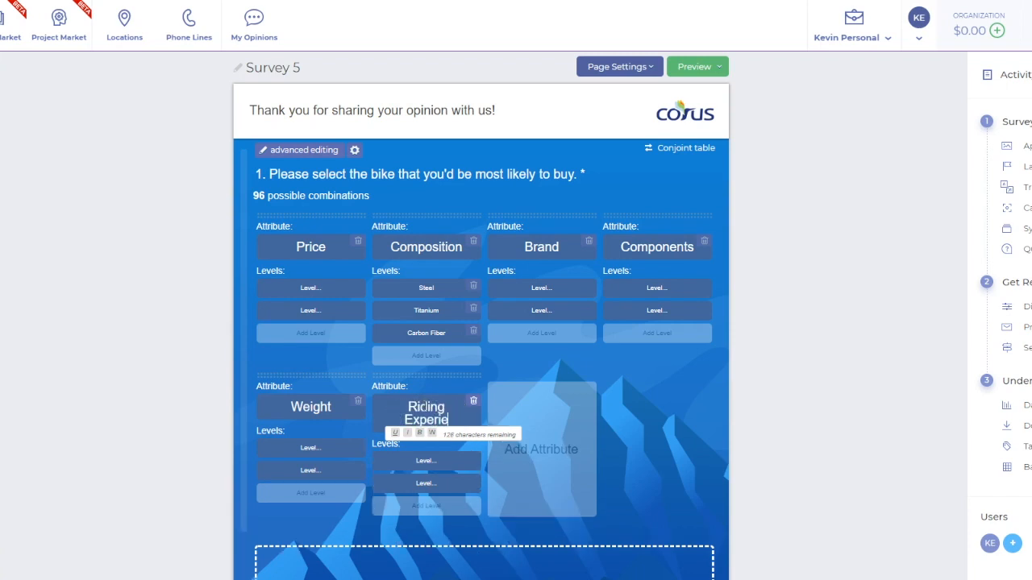
text(nce)
click(677, 423)
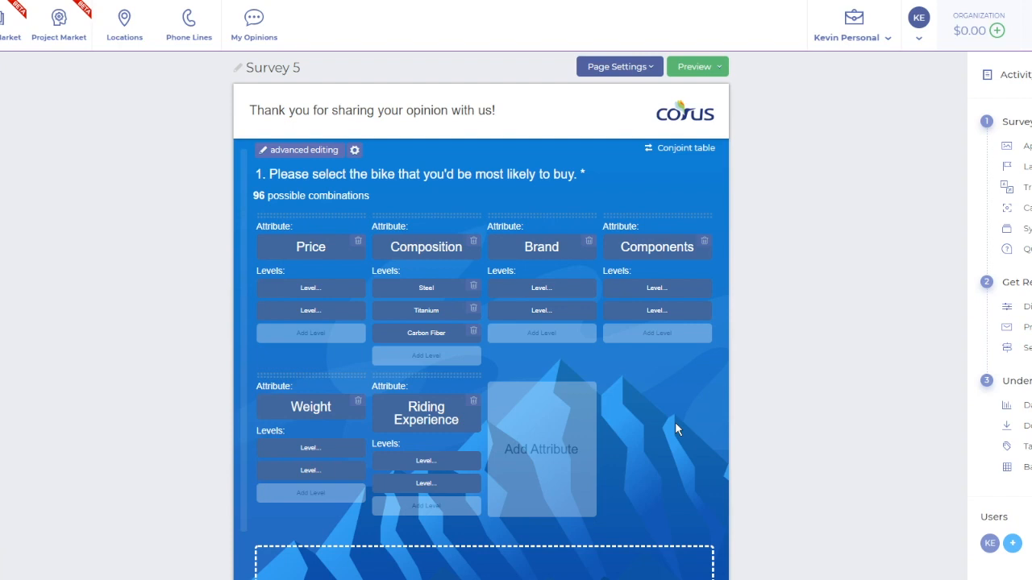
Fill in the first two levels of the Brand attribute with Specialized and Trek
click(542, 287)
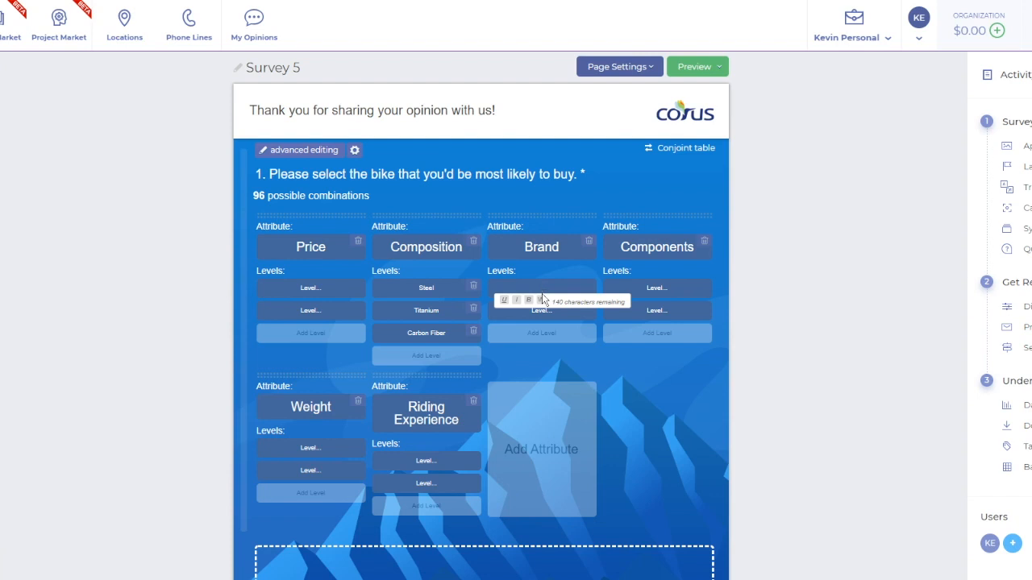
text(Specialized)
click(538, 308)
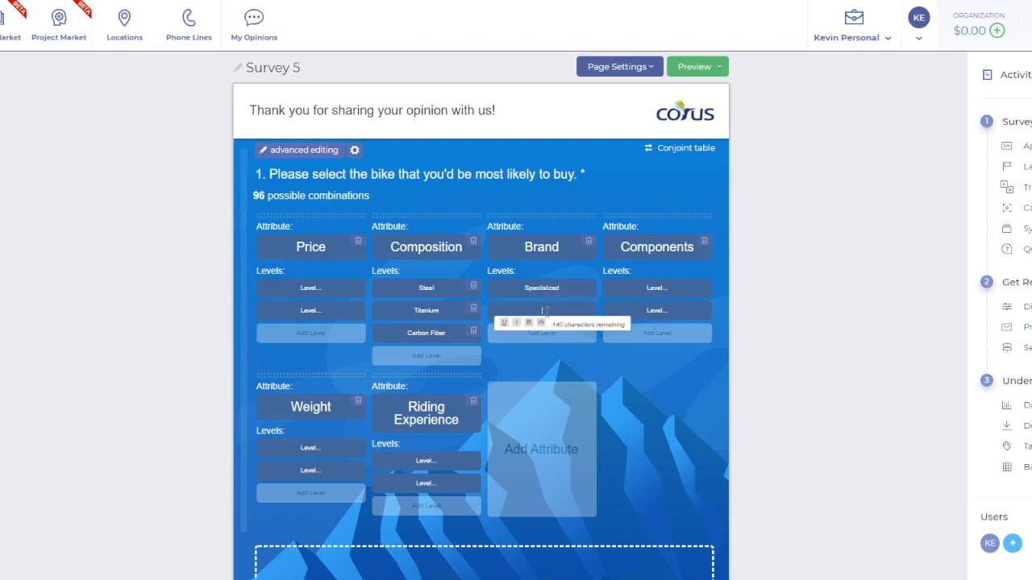
text(Trek)
Add Giant and Argon18 as the third and fourth levels of the Brand attribute
click(528, 351)
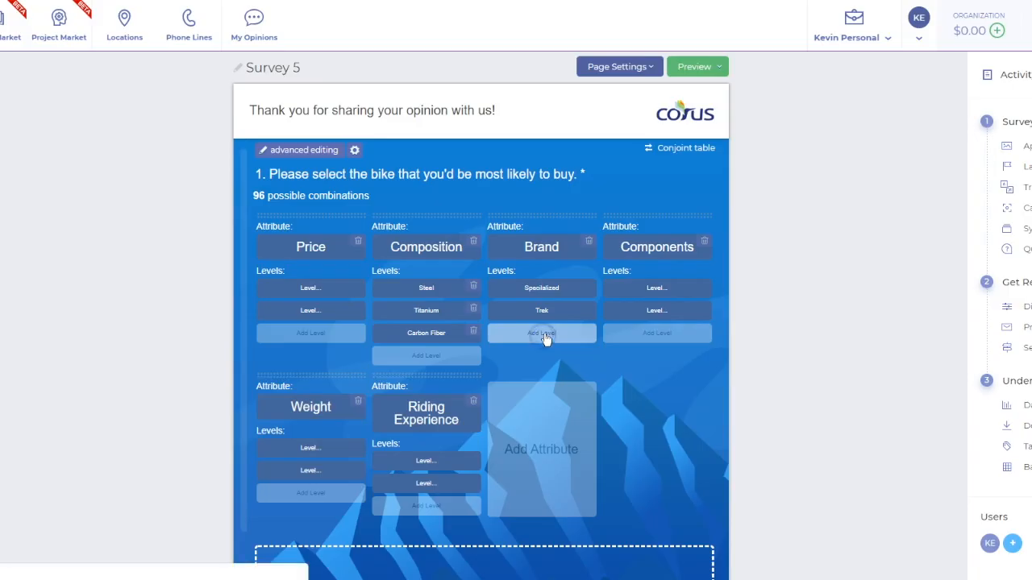
click(542, 334)
text(Gia)
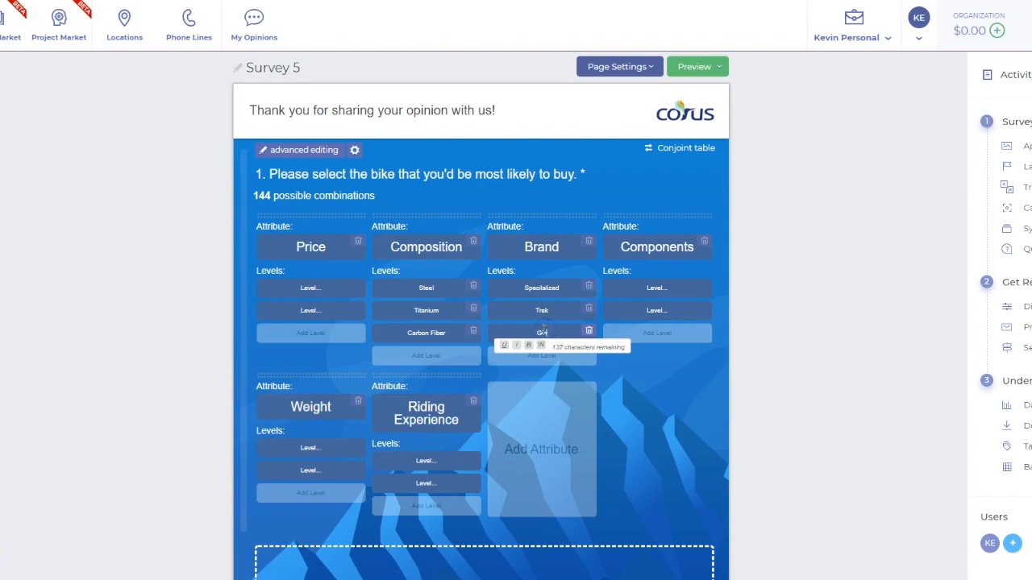
text(nt)
click(543, 359)
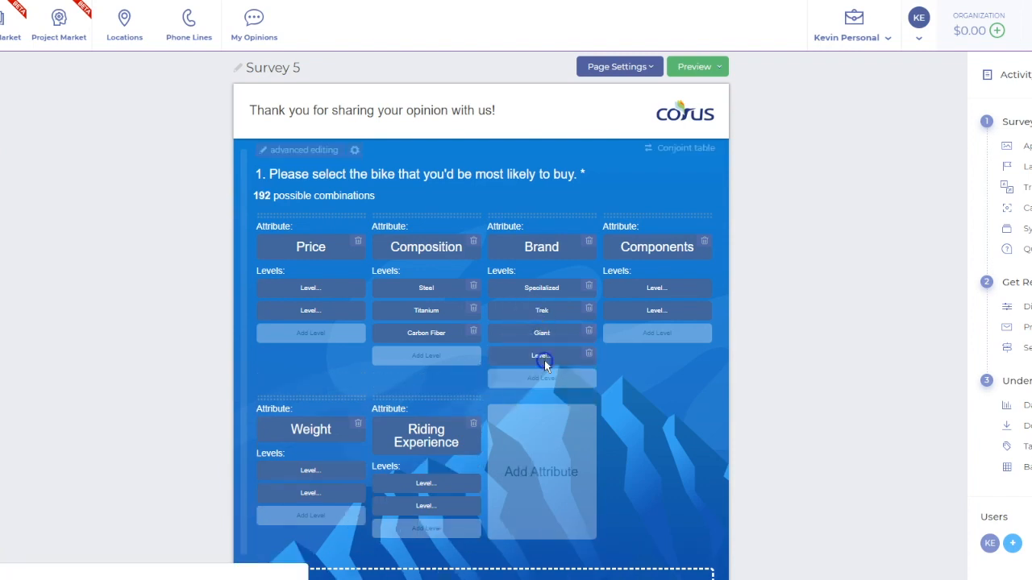
click(545, 354)
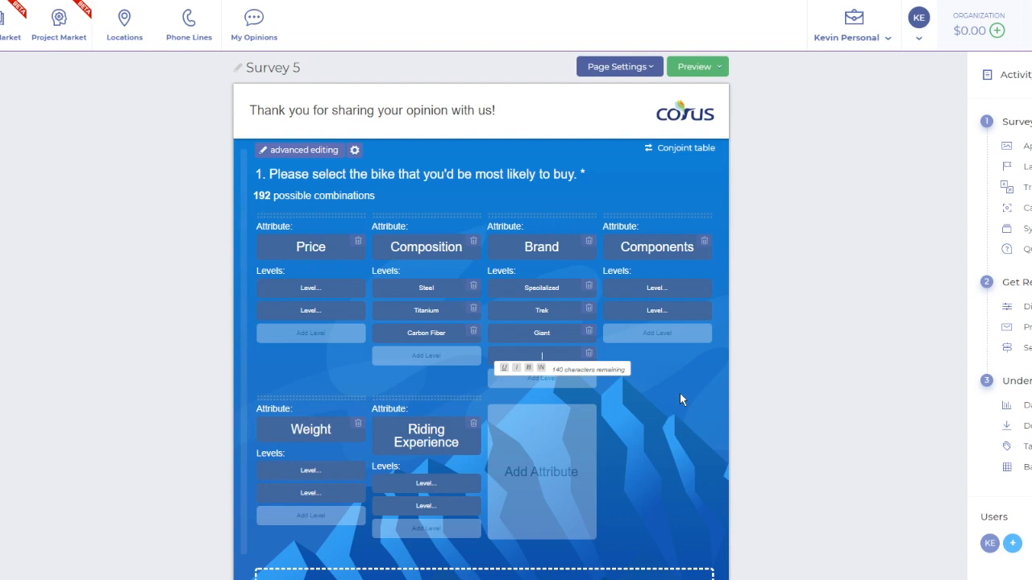
text(Argon18)
click(690, 371)
Enter Electronic Shifting as the first level of the Components attribute and clear the second level's placeholder
click(653, 288)
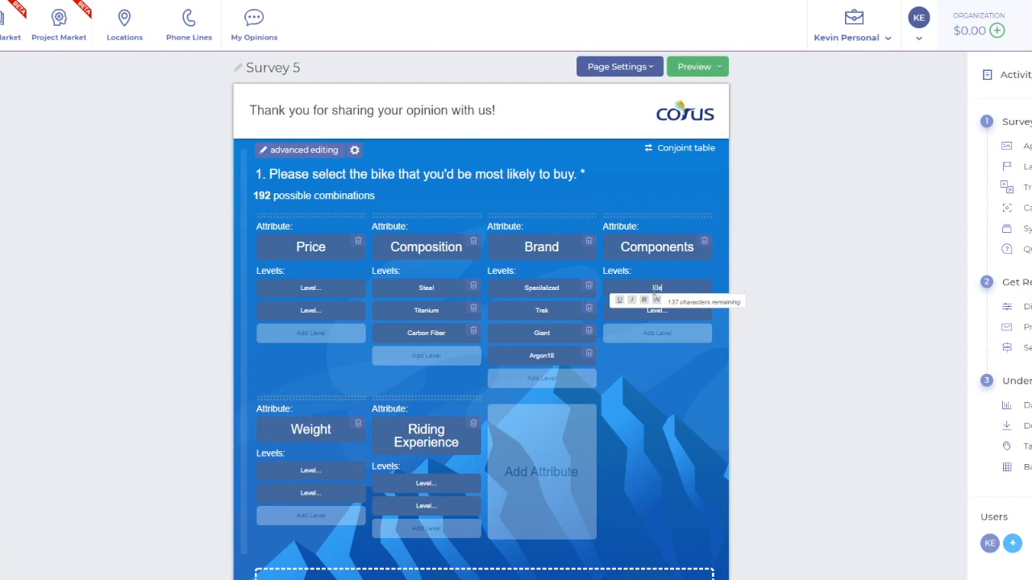
text(hifting)
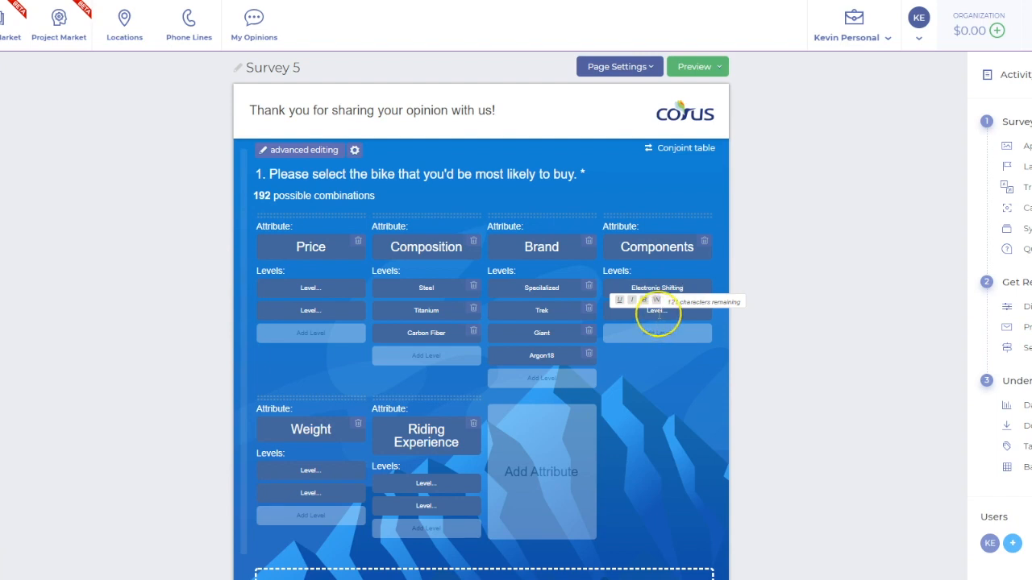
click(658, 312)
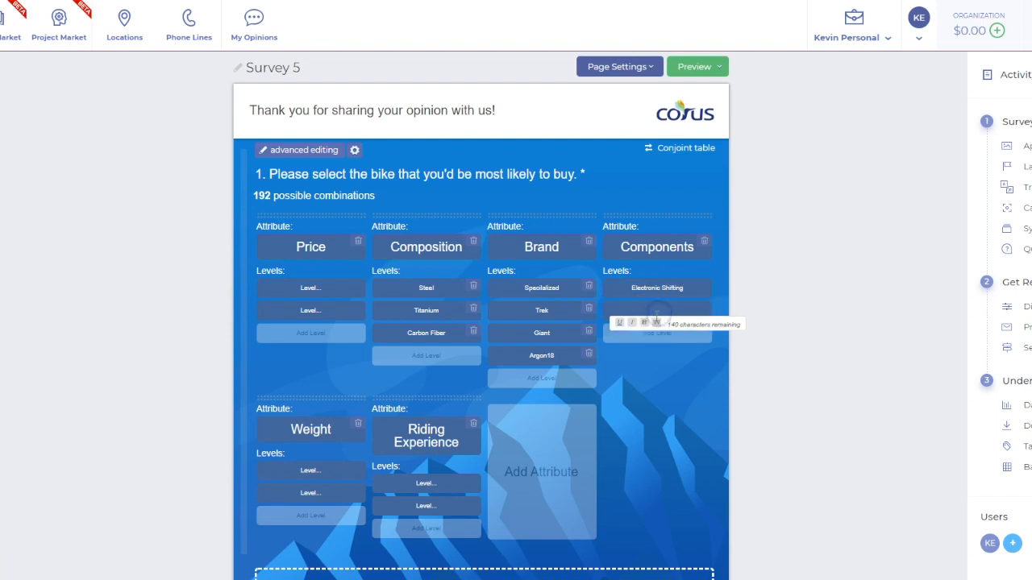
click(650, 401)
Rename the Components attribute to Shifting
click(652, 245)
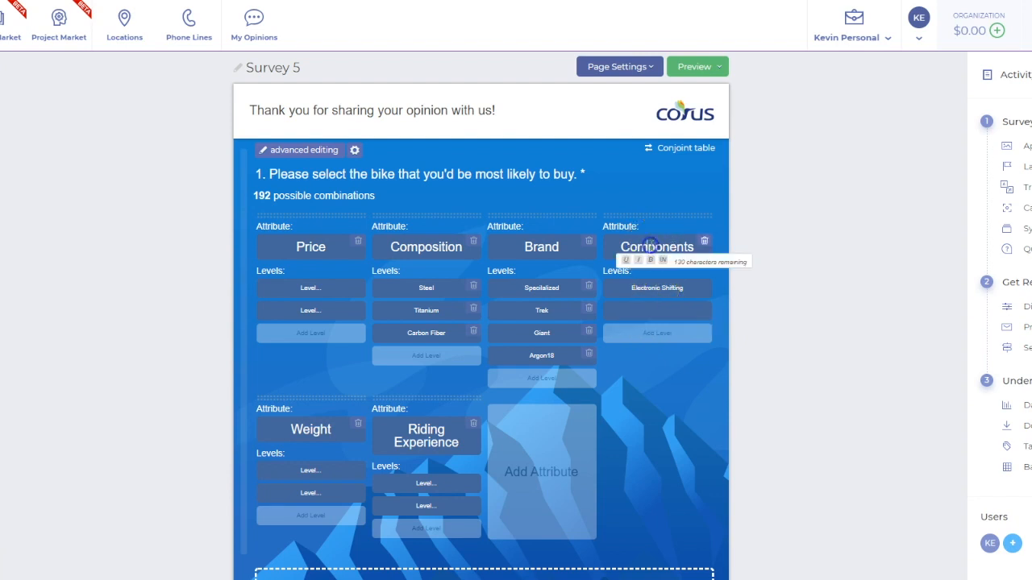
double_click(651, 245)
text(Shifting)
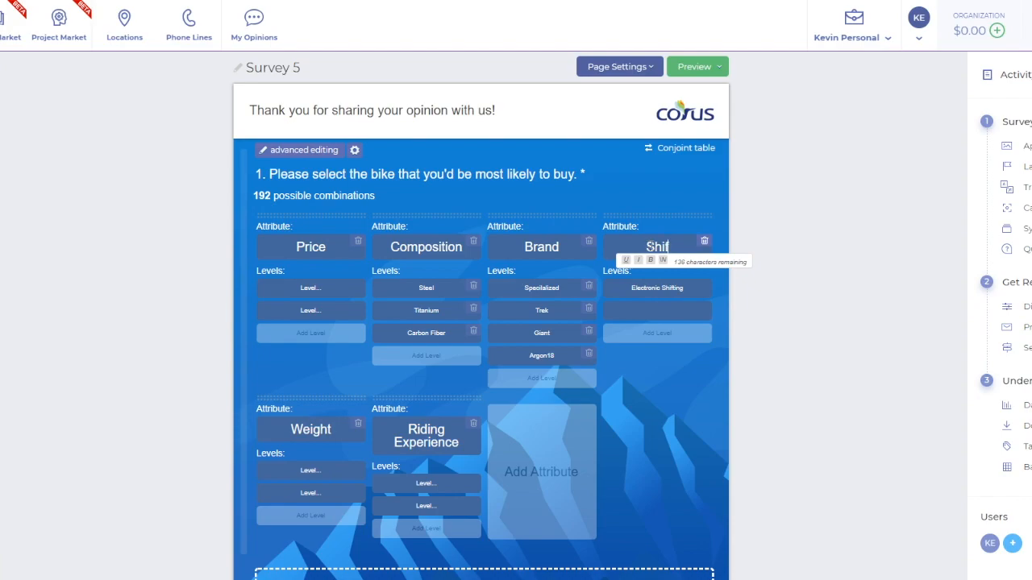
Set the two levels of the Shifting attribute to Electronic and Mechanical
triple_click(638, 282)
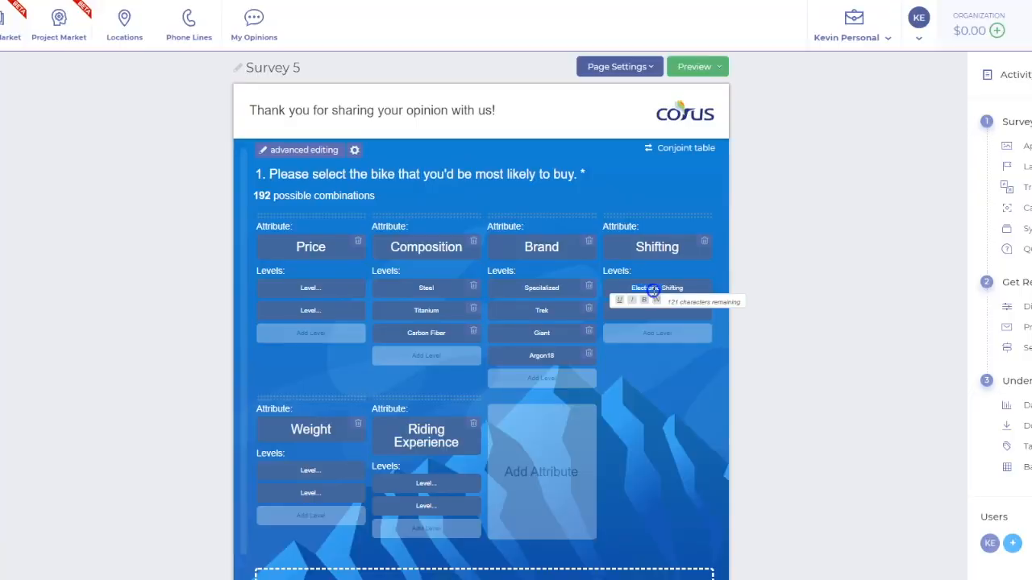
text(Electronic)
click(654, 315)
text(Mechanical)
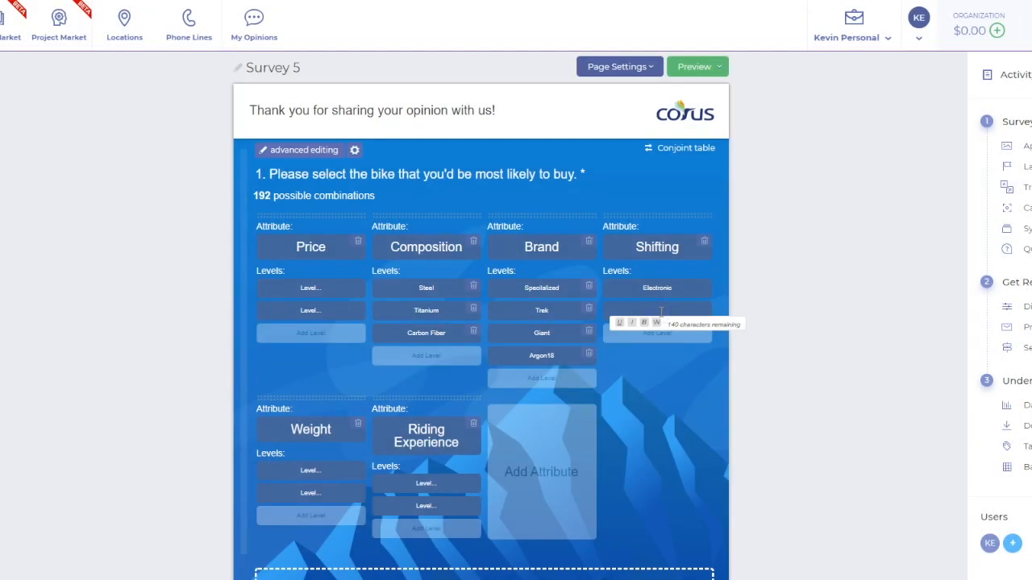
click(650, 369)
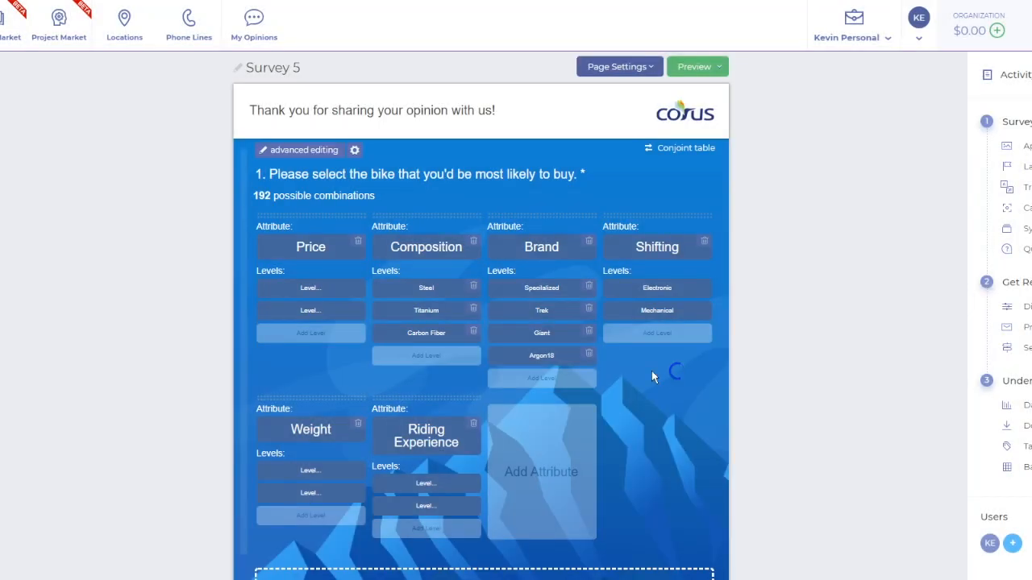
Enter Lightweight and Not lightweight as the two levels of the Weight attribute
click(314, 474)
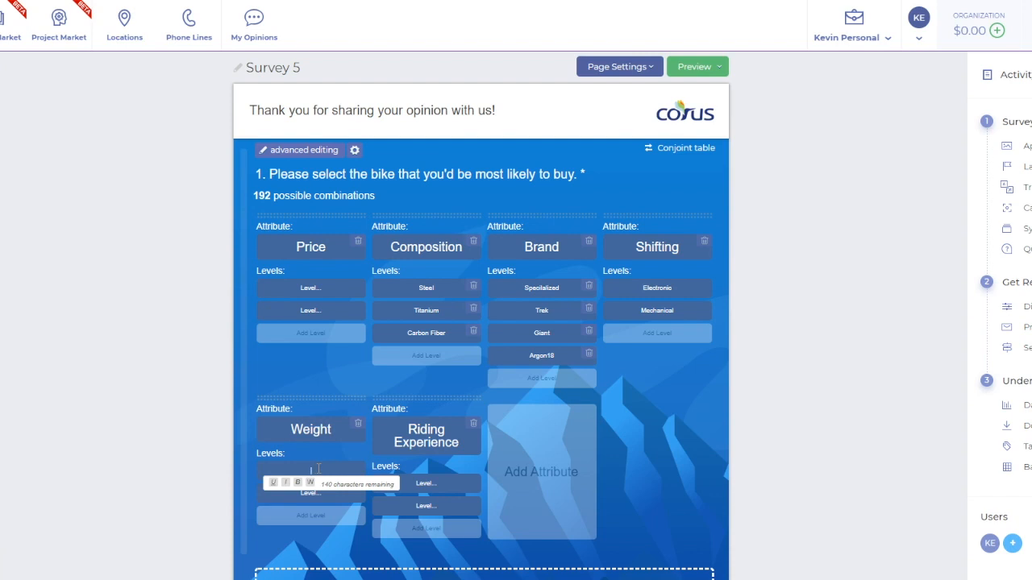
text(Lightweight)
click(311, 493)
text(Not )
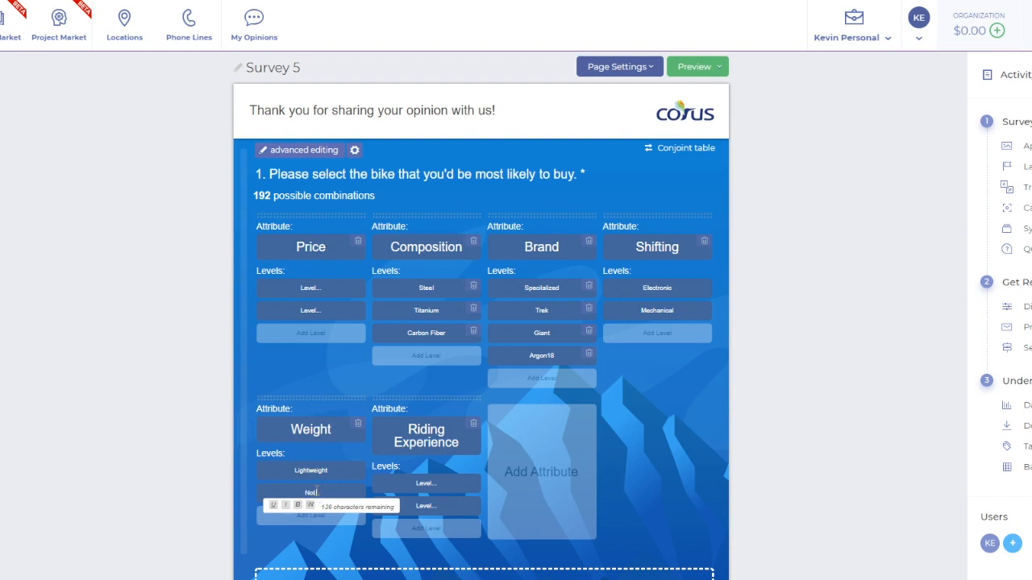
text(lightweight)
Replace the two Weight levels with 16 pounds or less and 16 to 18 pounds
click(310, 470)
double_click(310, 470)
text(16)
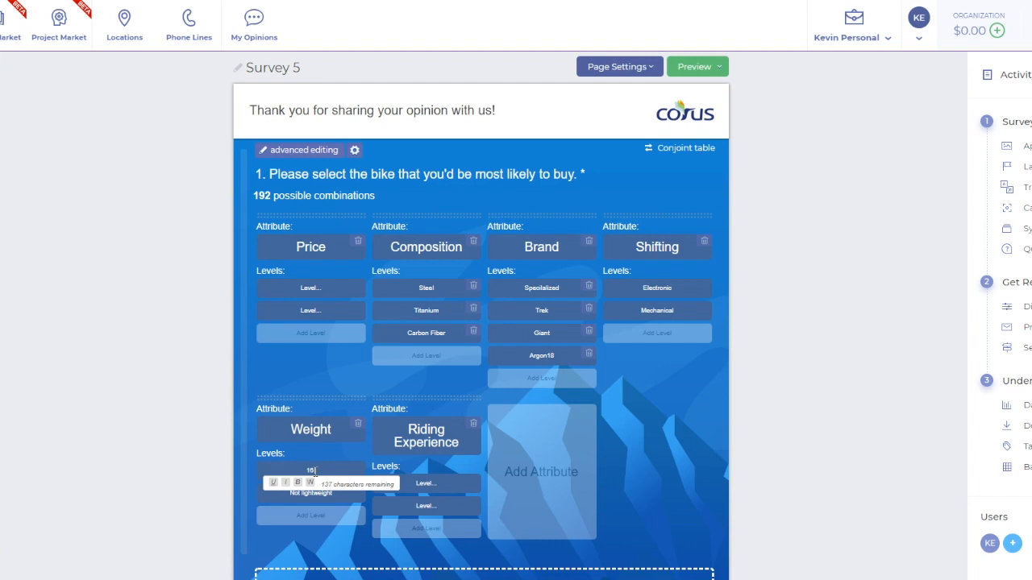
text( pounds or less)
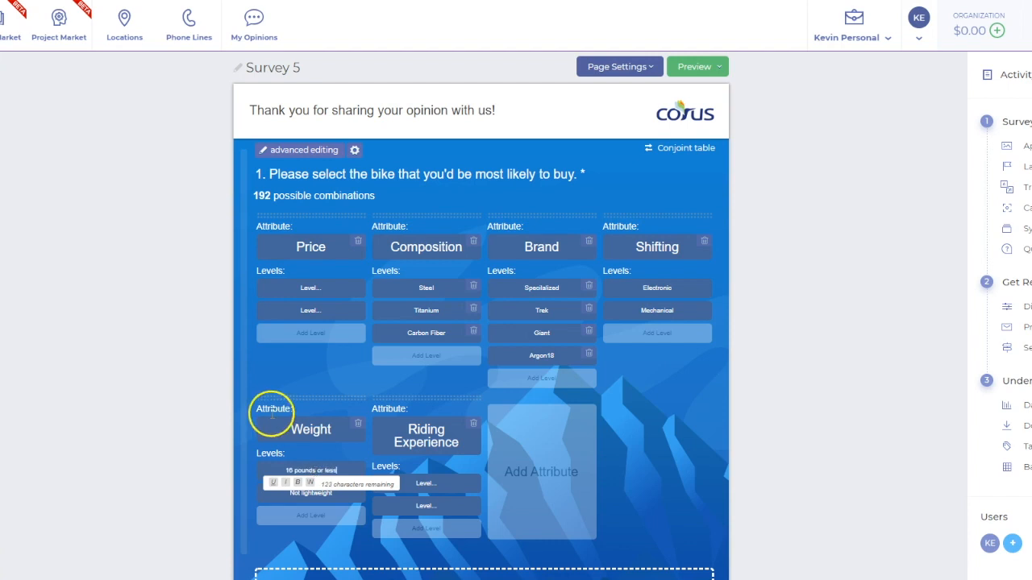
click(310, 494)
triple_click(310, 493)
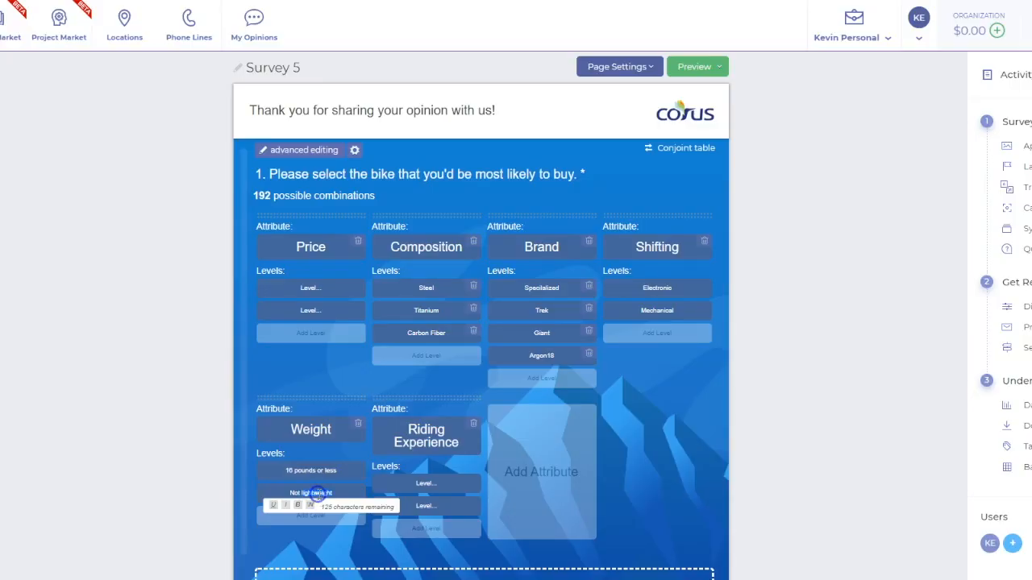
text(16 to 18 pounds)
click(263, 550)
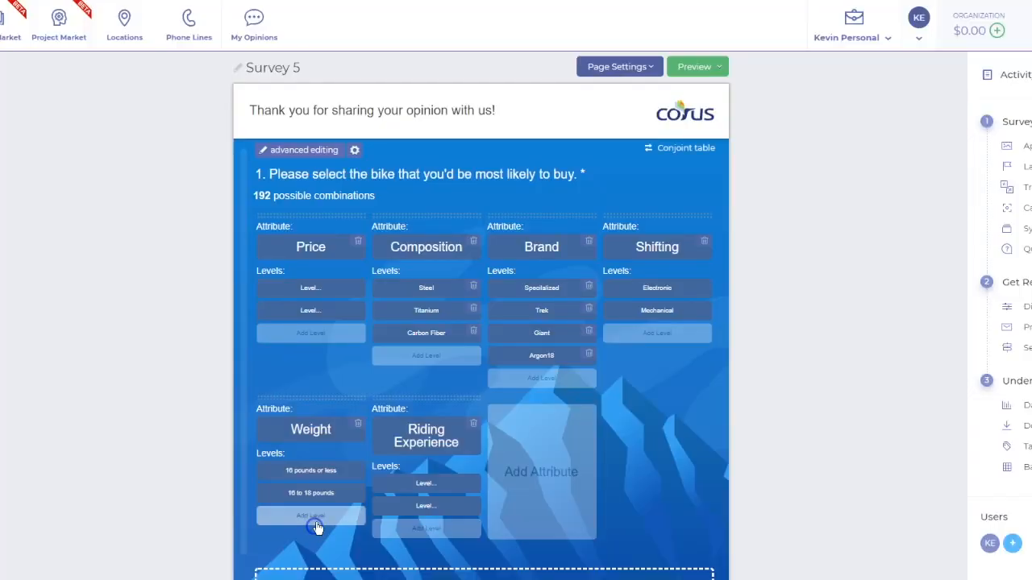
Add 18 pounds as the third level of the Weight attribute
click(314, 516)
text(18 pounds)
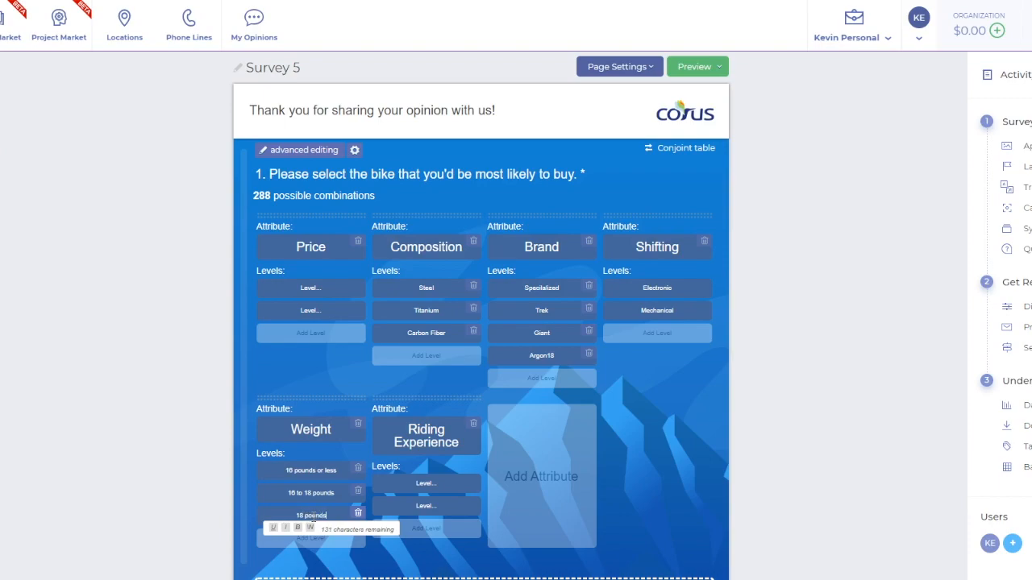
click(358, 557)
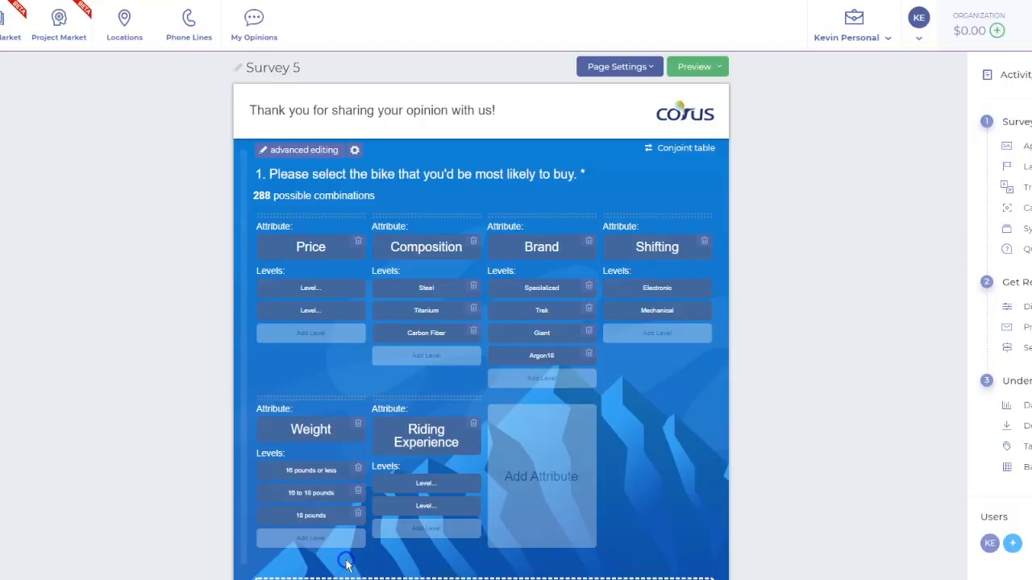
click(375, 500)
Enter Stiff for climbing and Responsive to handling as the two levels of the Riding Experience attribute
click(427, 483)
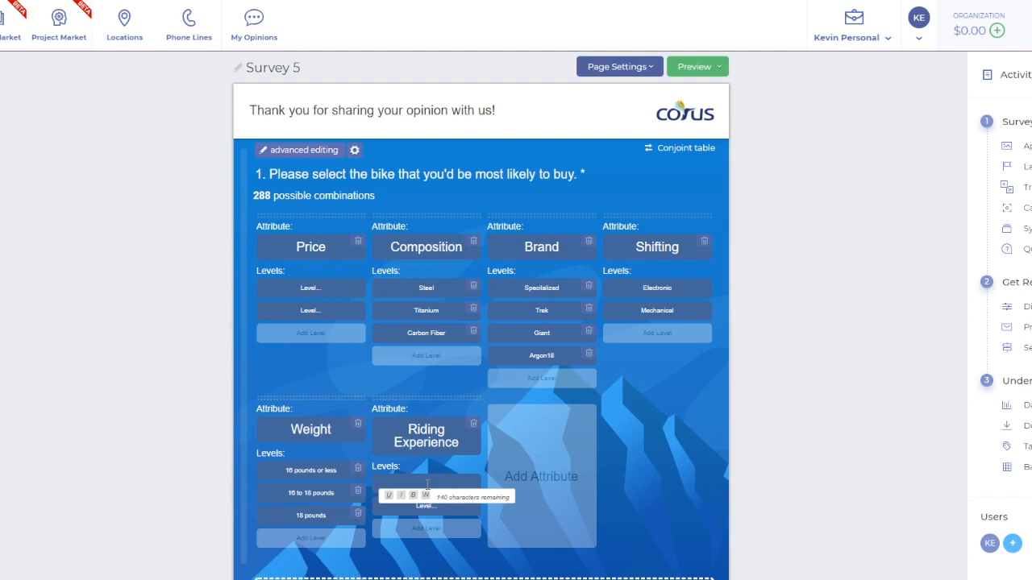
text(Stiff for climbing)
click(420, 508)
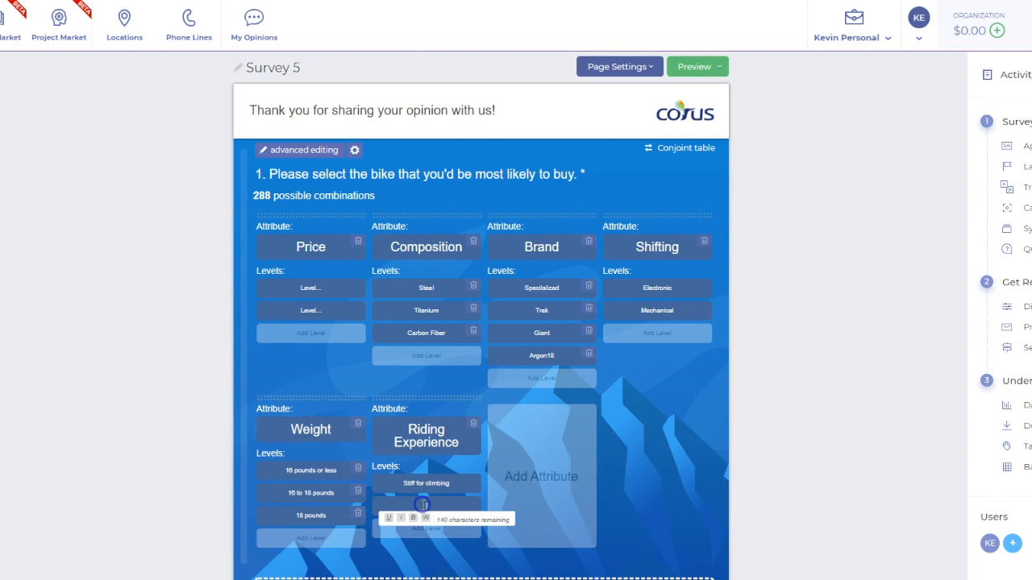
text(Responsive f)
text(o handling)
Add Soft/Comfortable as the third level of the Riding Experience attribute
click(428, 534)
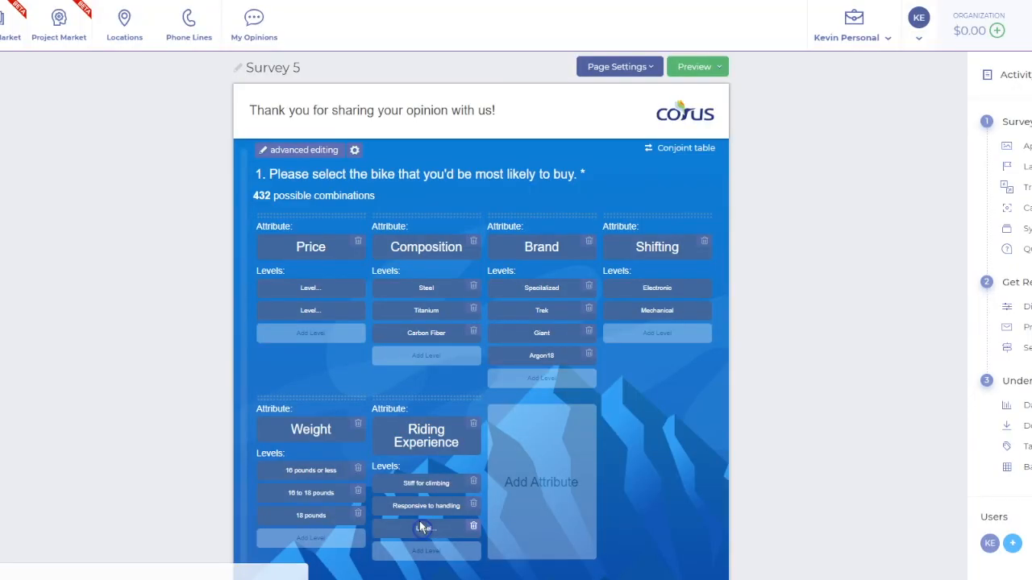
click(420, 530)
text(Soft/Comfortable)
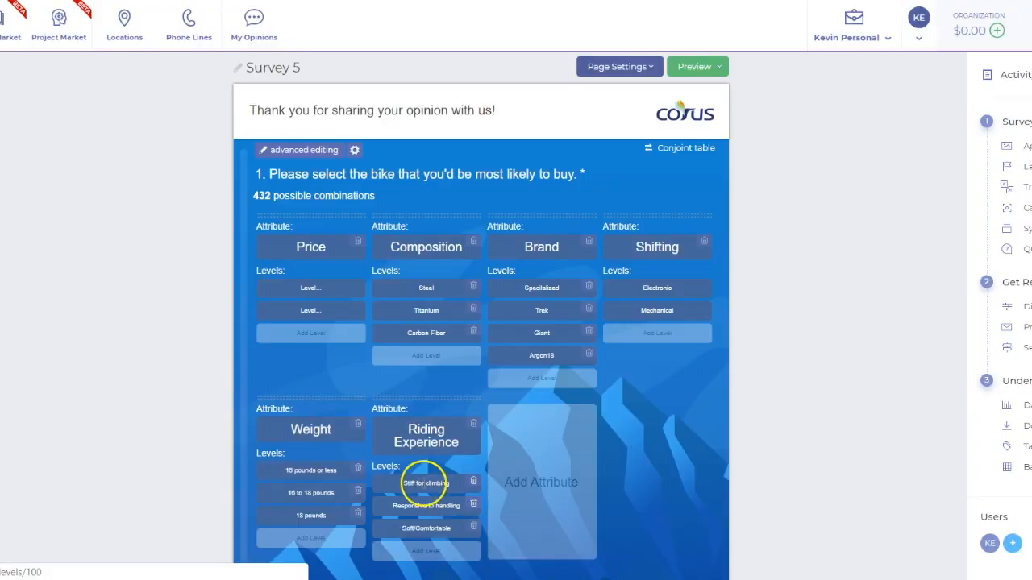
Delete the Responsive to handling level and change Stiff for climbing to Stiff/Responsive in the Riding Experience attribute
click(472, 506)
click(435, 483)
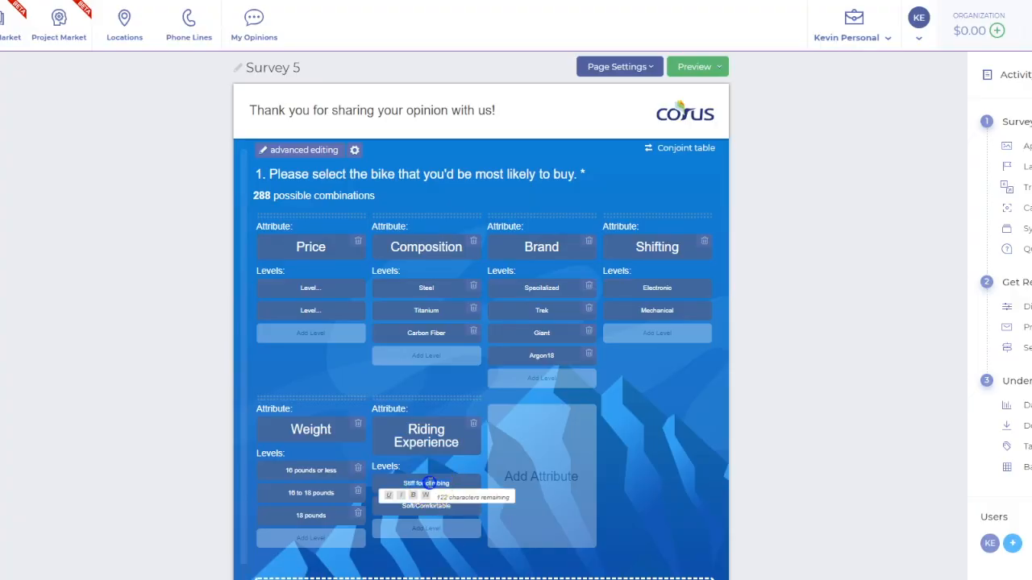
text(Stiff/responsi)
key(BackSpace)
key(BackSpace)
key(BackSpace)
key(BackSpace)
key(BackSpace)
key(BackSpace)
key(BackSpace)
key(BackSpace)
text(Respond)
key(BackSpace)
text(sive)
click(617, 478)
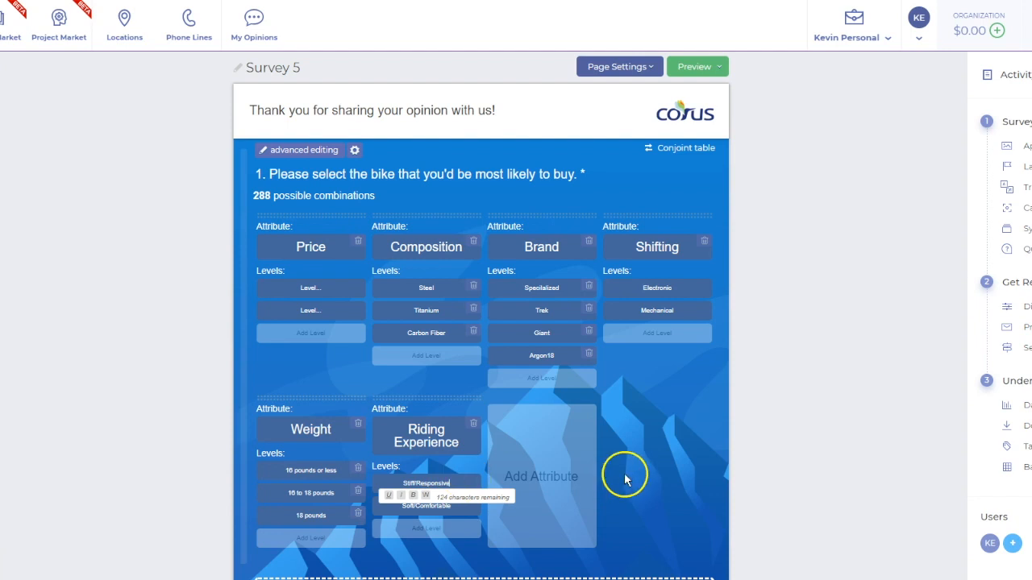
click(680, 471)
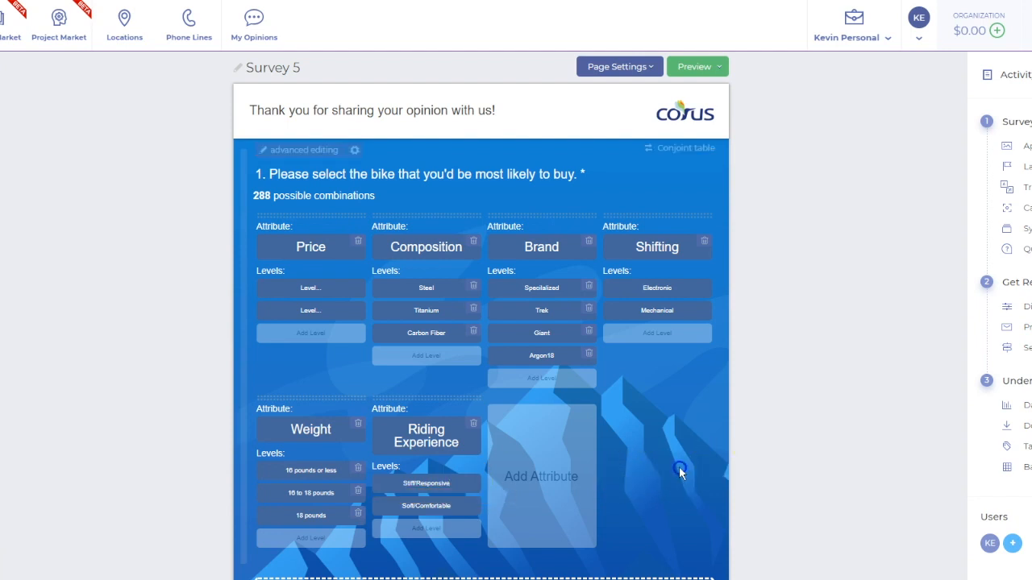
Fill in the first two levels of the Price attribute with $ 1,000 and $ 12,000
click(321, 293)
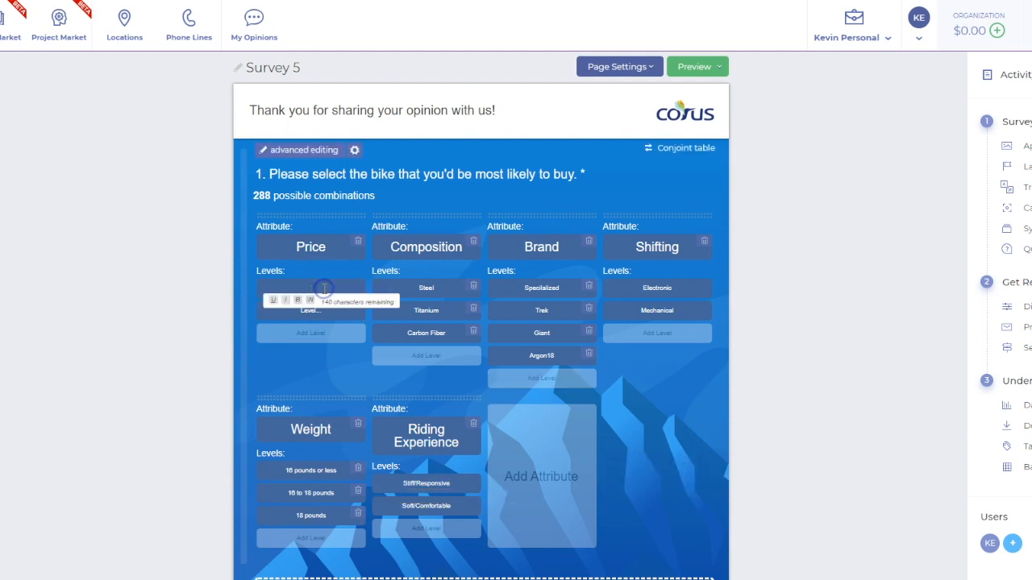
click(311, 370)
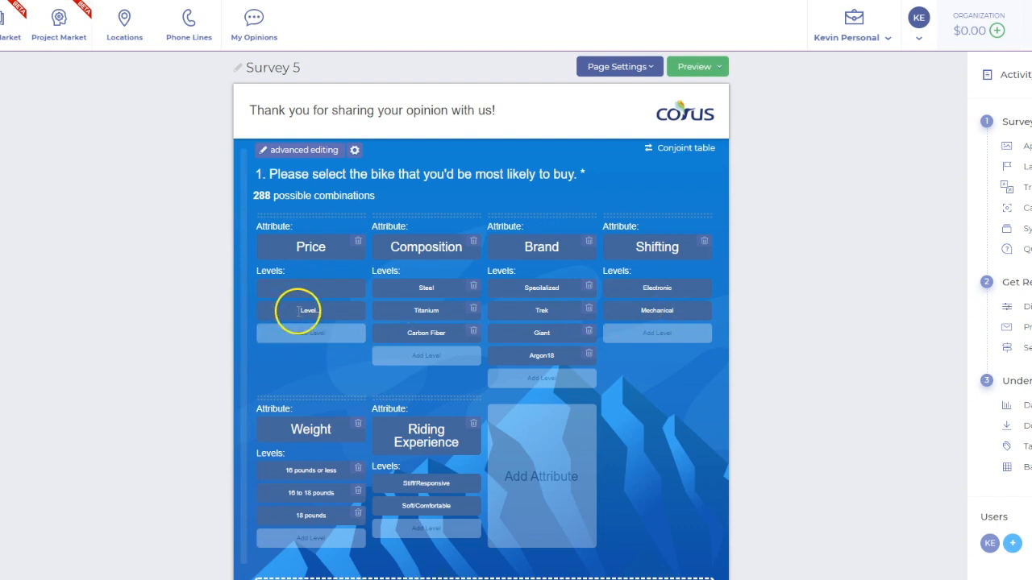
click(307, 287)
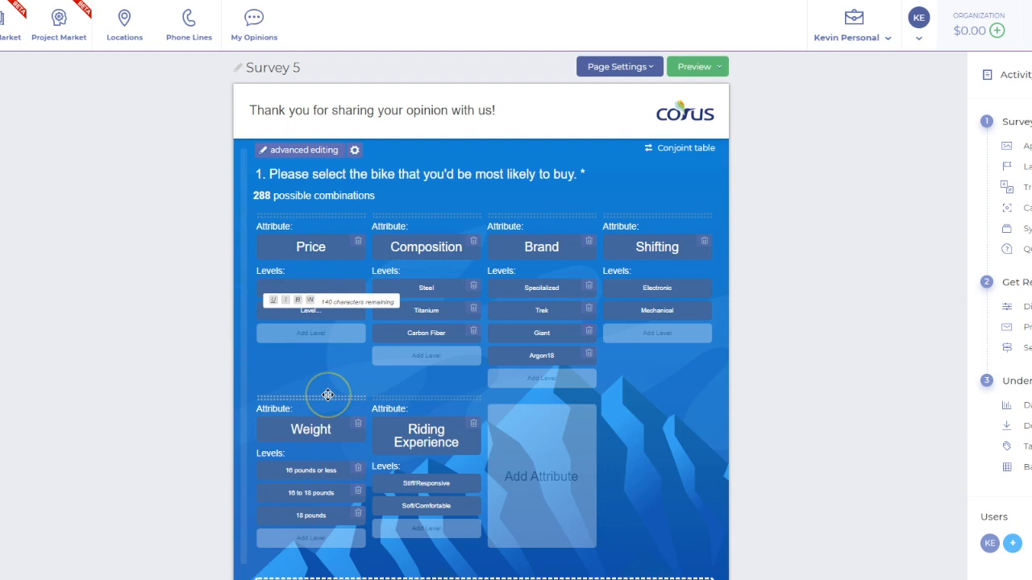
text(1)
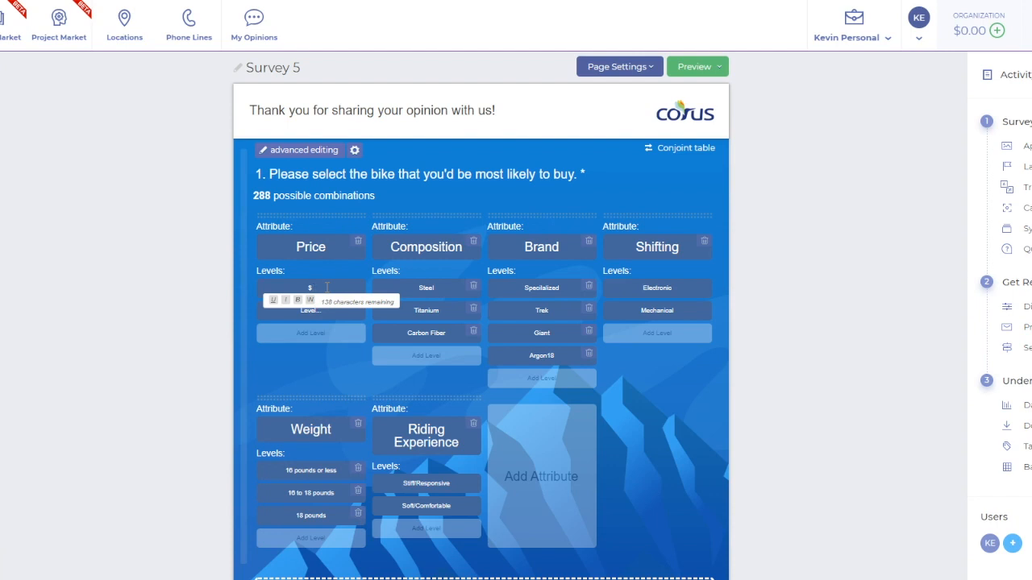
text(1,000)
click(307, 314)
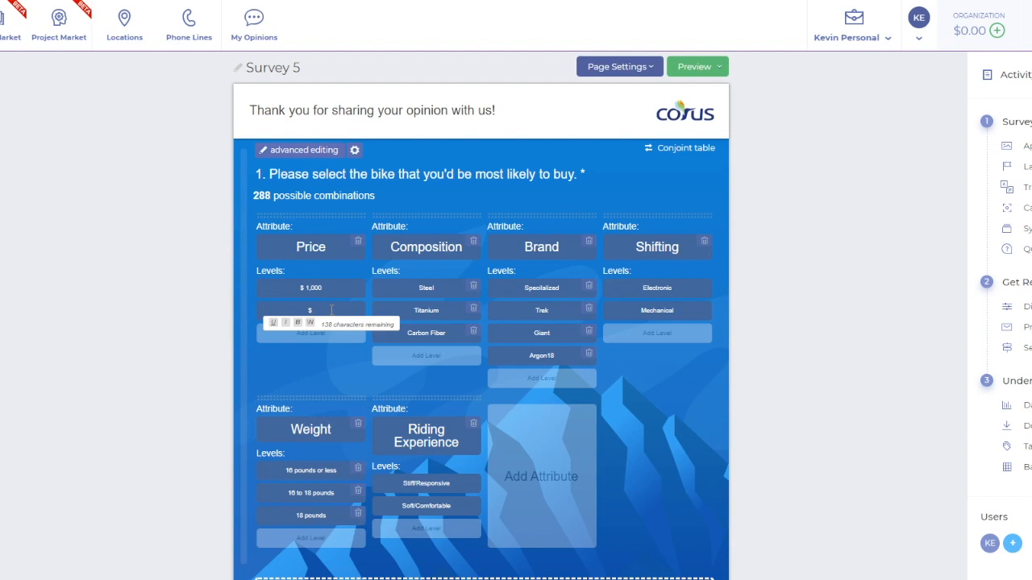
text(5)
key(BackSpace)
text(12,000)
Add $ 3,000 and $ 5,000 as the third and fourth levels of the Price attribute
click(300, 343)
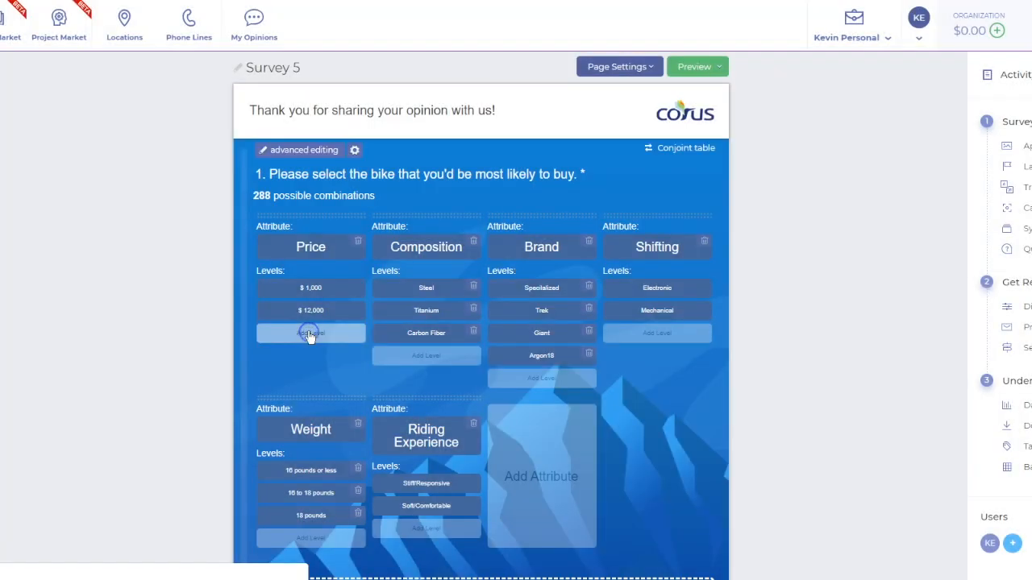
click(312, 337)
click(311, 333)
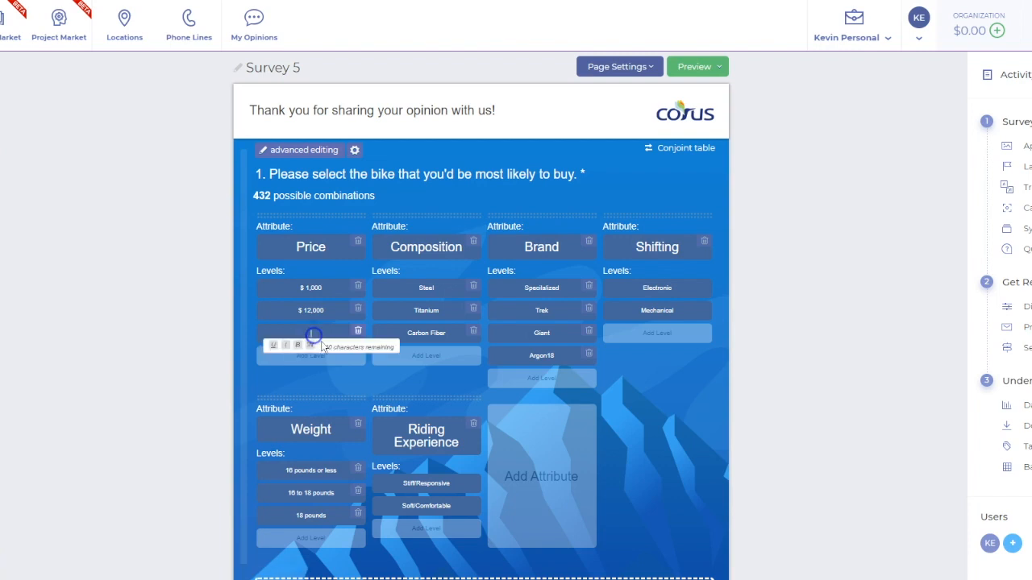
text($3,000)
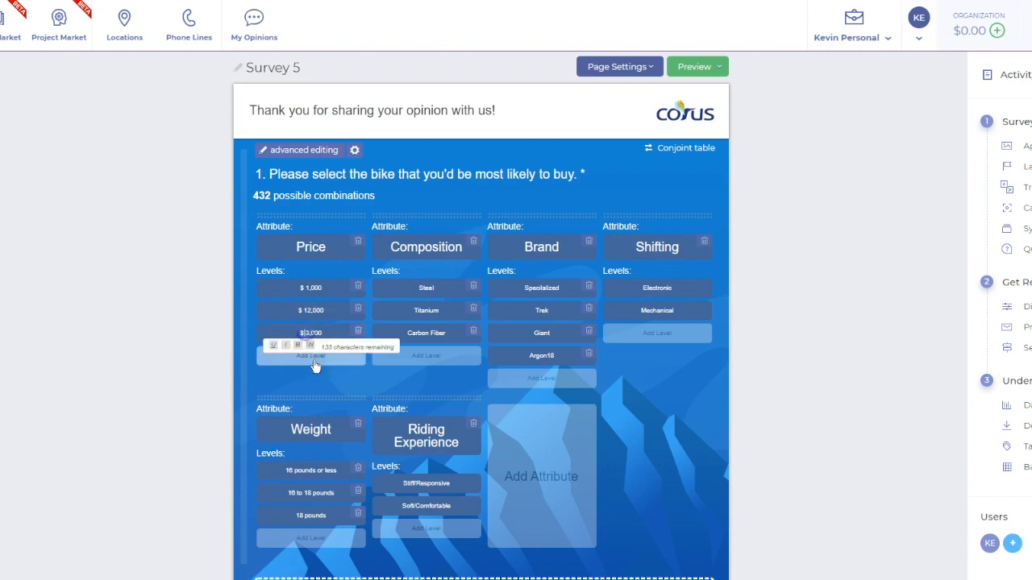
click(315, 361)
click(314, 360)
click(314, 356)
text($ 5,00)
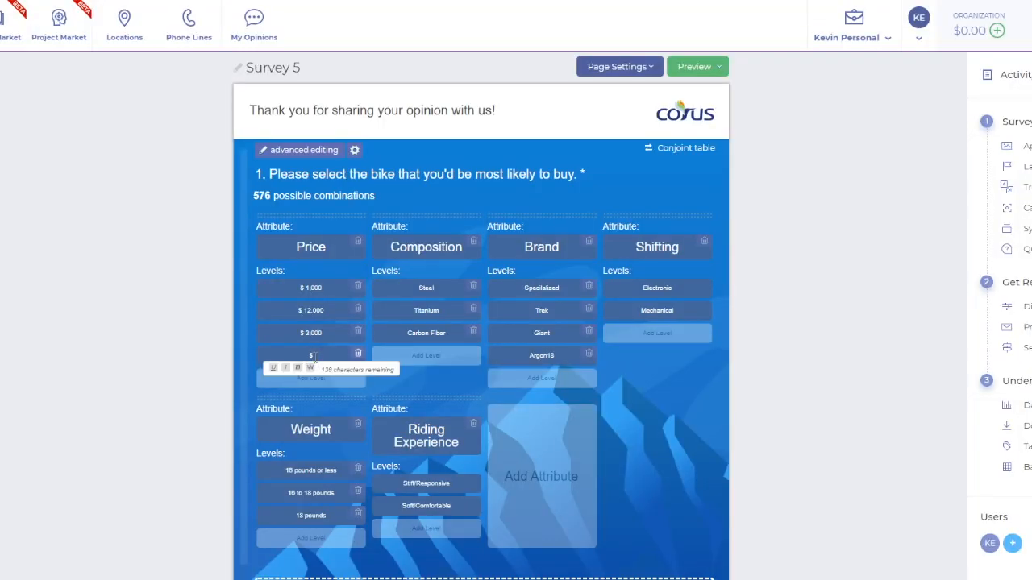
text(0)
Add $ 7,000 and $ 9,000 as the fifth and sixth levels of the Price attribute
click(314, 379)
text($ 1)
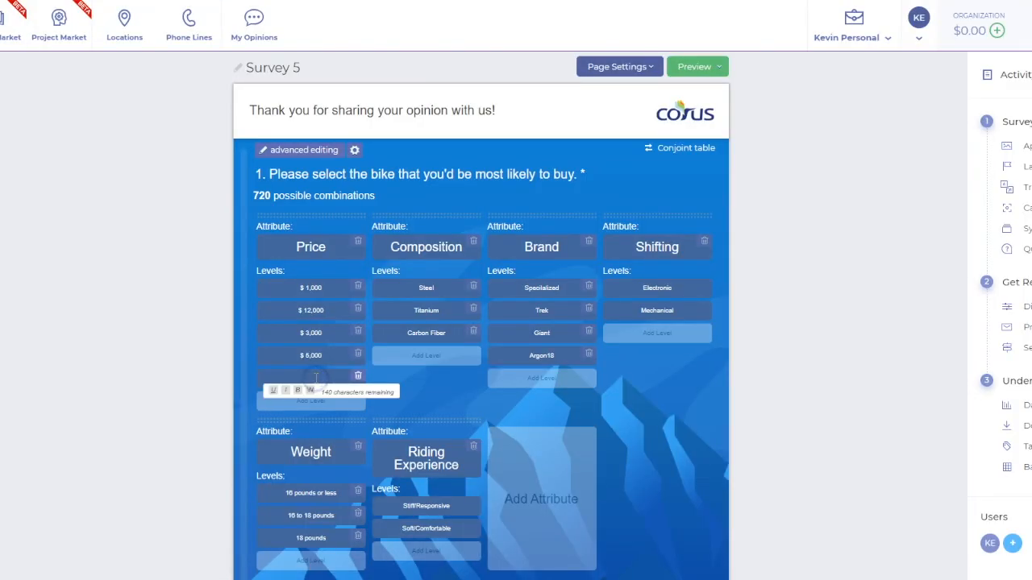
text(,000)
click(314, 407)
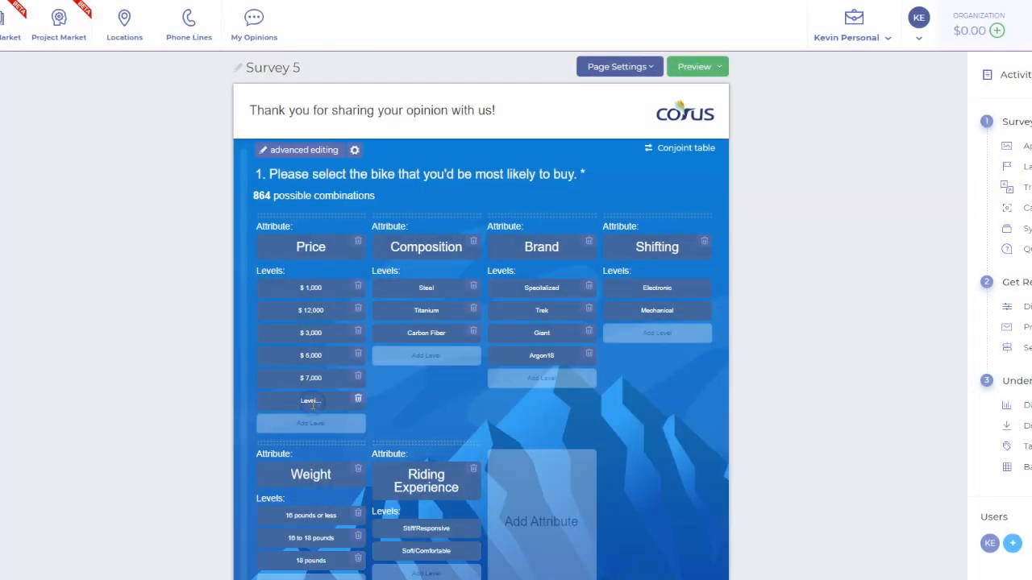
text($ 9,000)
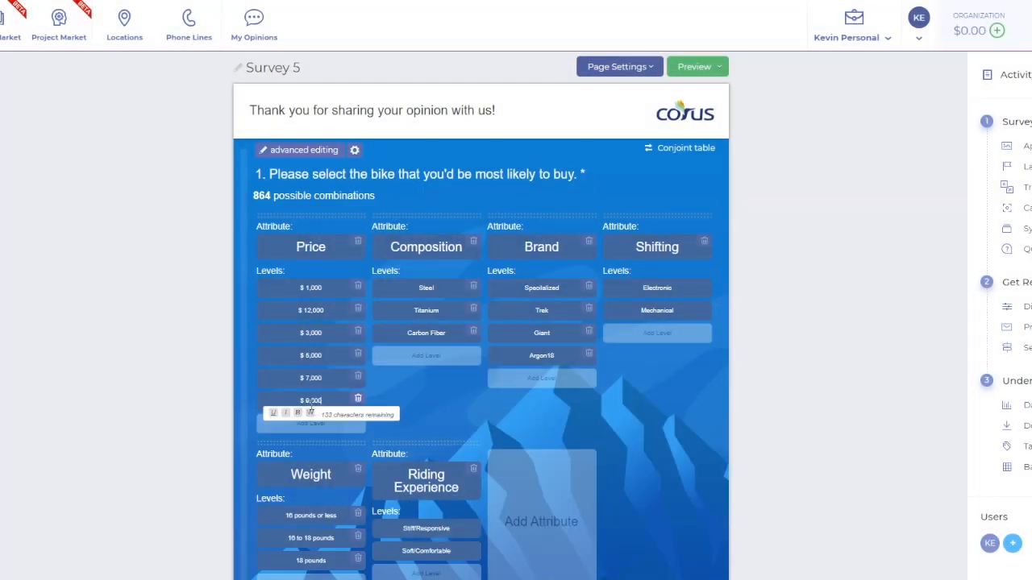
click(421, 395)
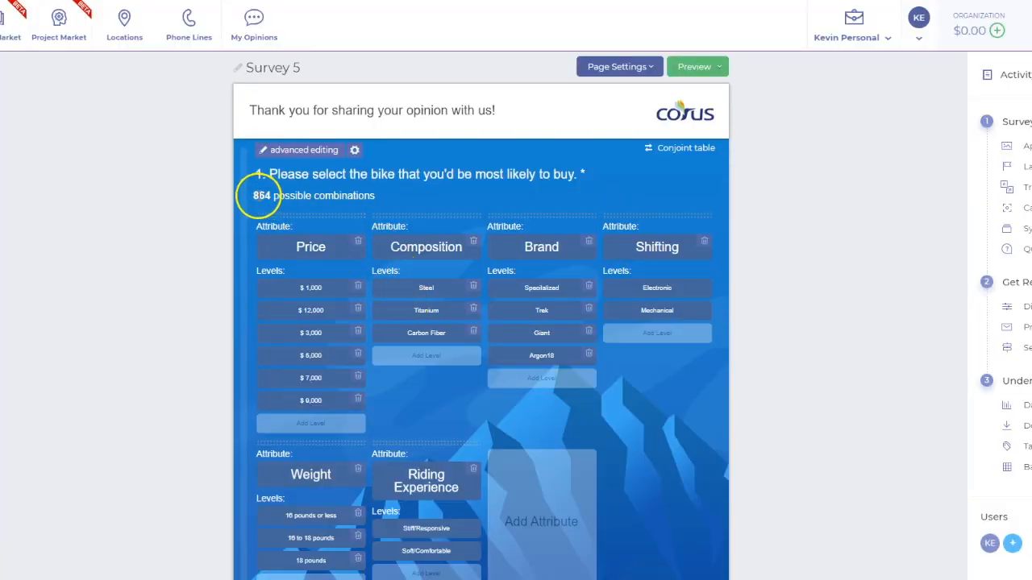
Preview the survey in a new tab, starting from the current page
click(253, 195)
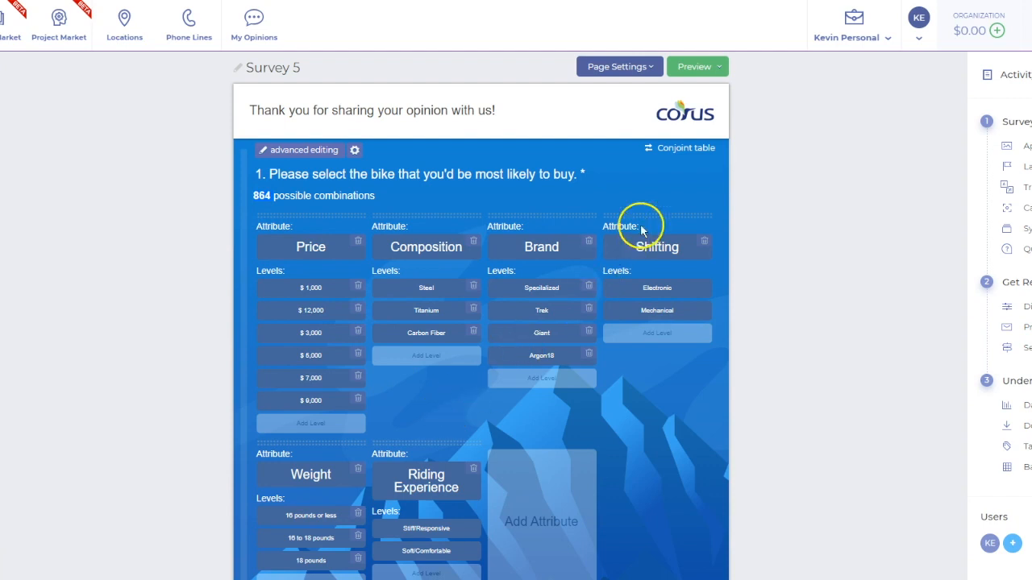
click(706, 67)
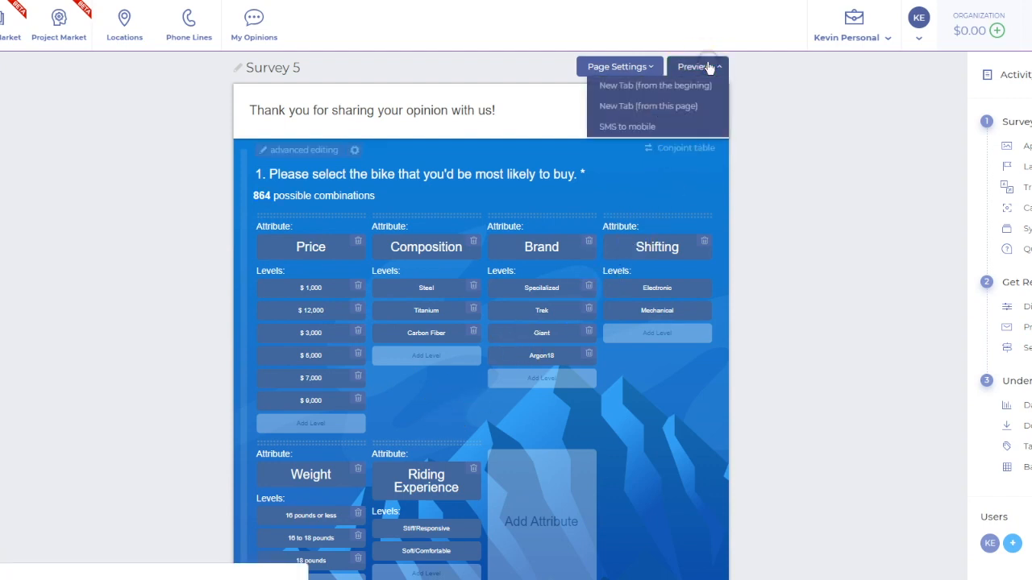
click(676, 107)
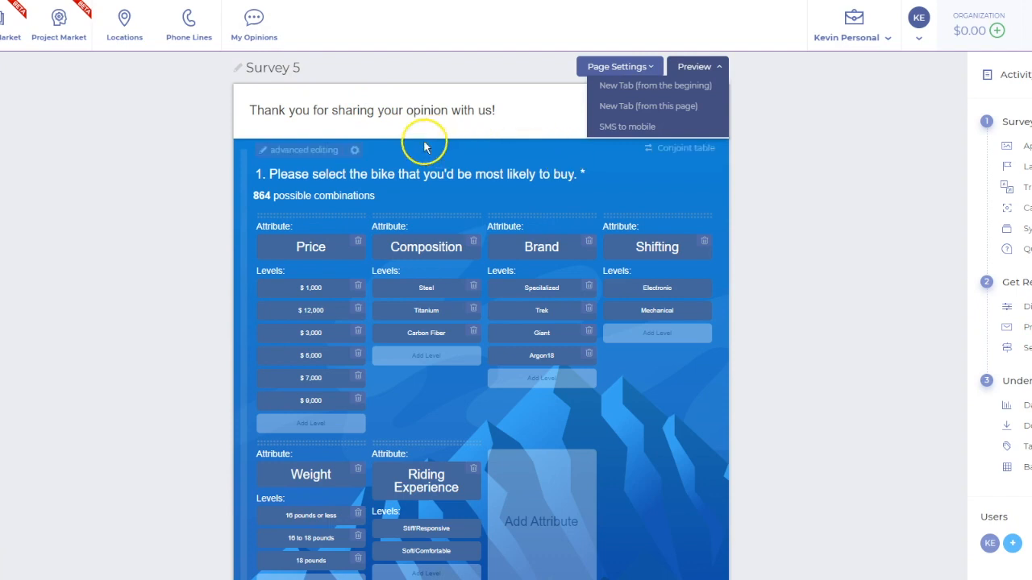
Review the conjoint question's quick settings and its advanced editor settings
click(354, 150)
click(279, 230)
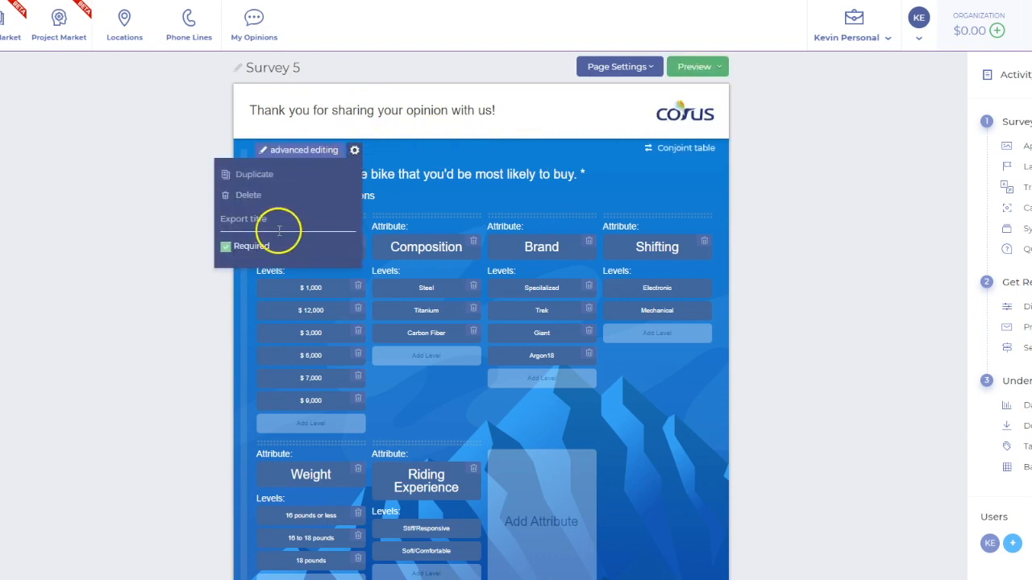
click(402, 147)
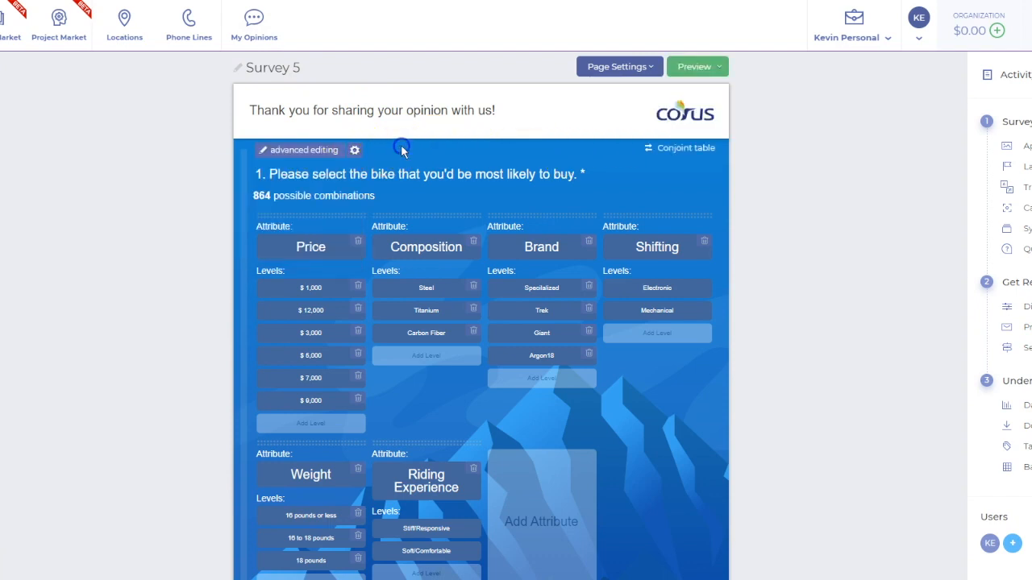
click(320, 151)
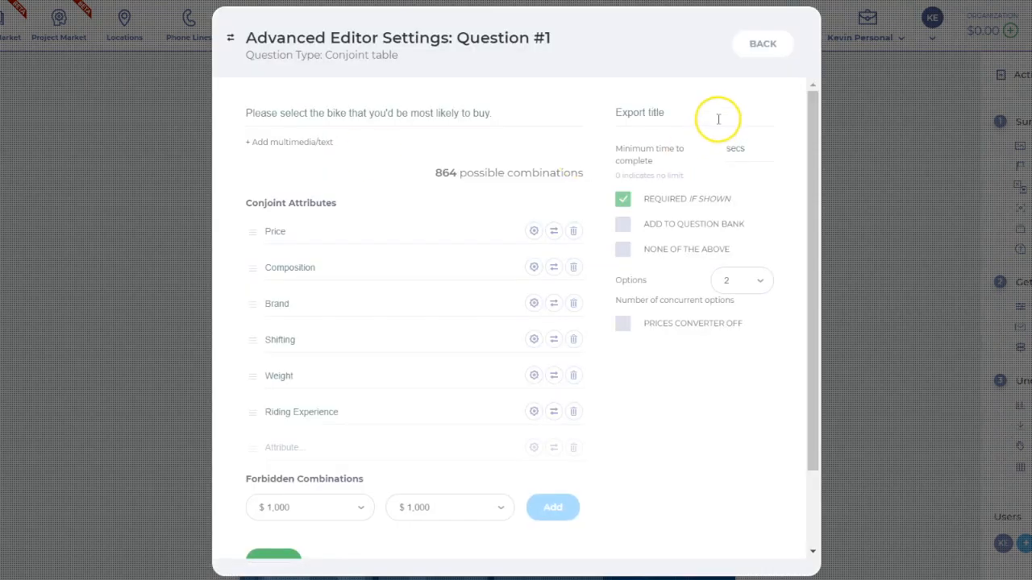
scroll(452, 458, down, 2)
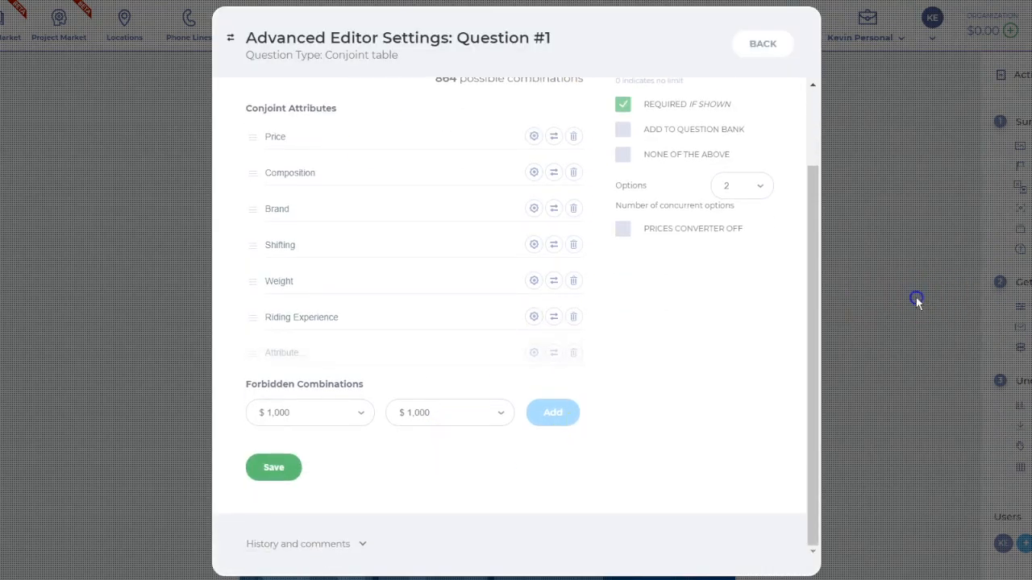
click(289, 482)
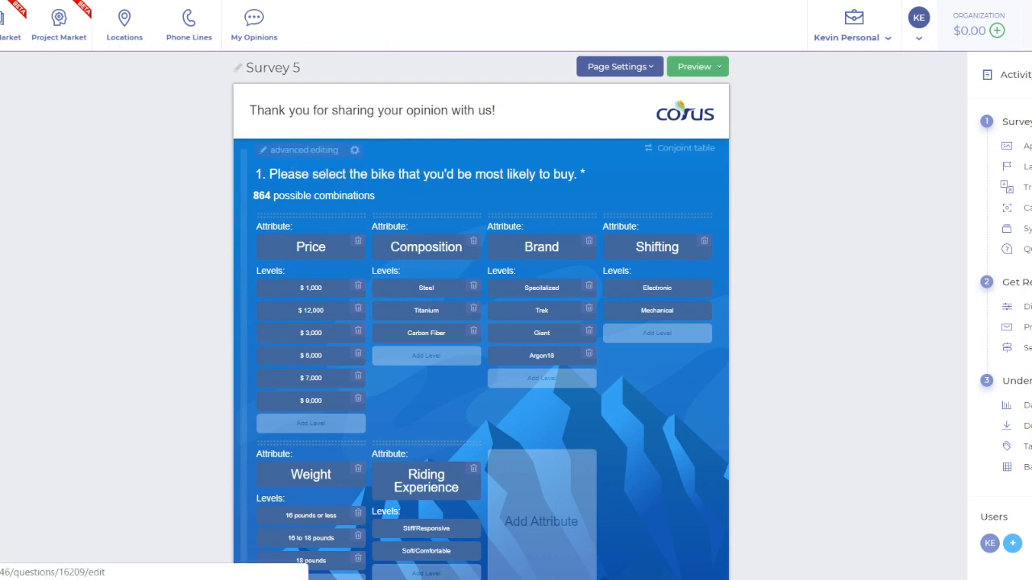
Return to the question's advanced settings and check which numbers of concurrent options are available
click(305, 150)
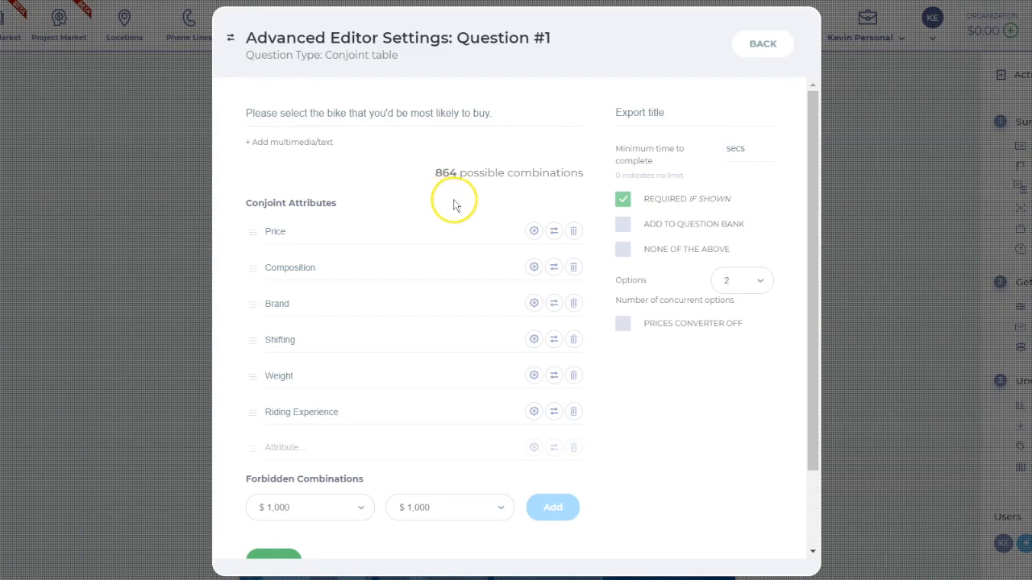
scroll(452, 203, down, 2)
scroll(438, 215, up, 2)
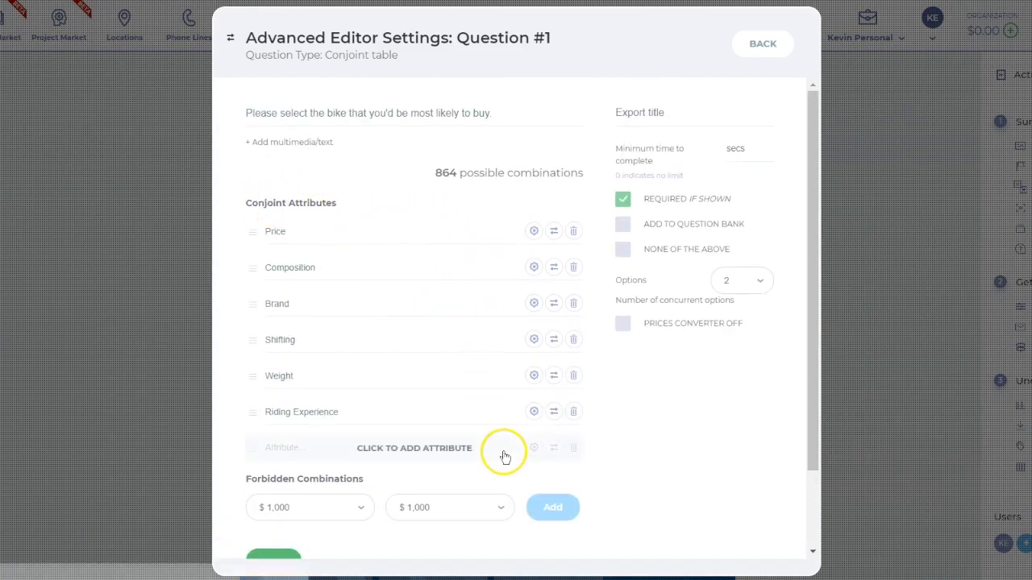
click(733, 283)
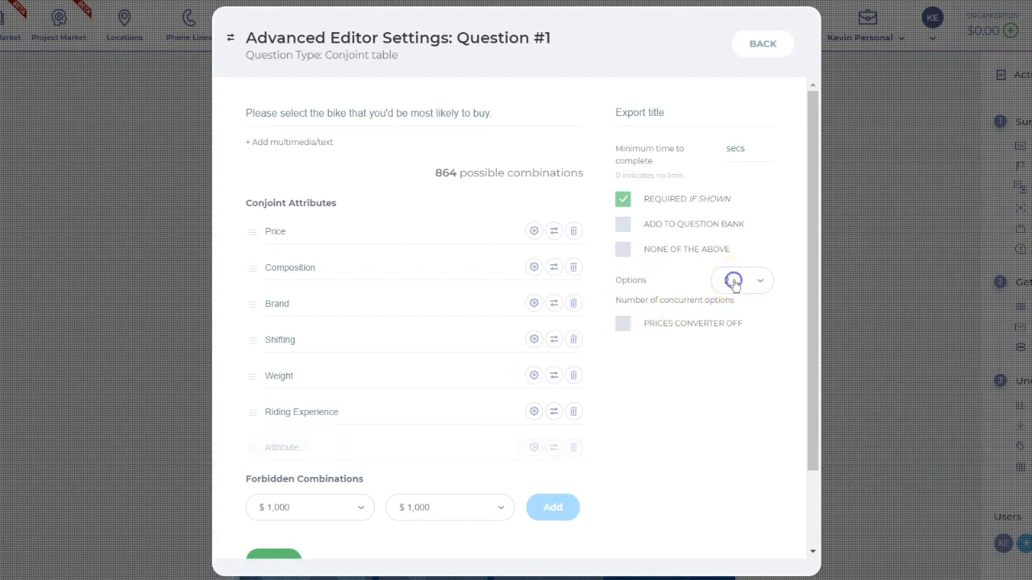
click(734, 283)
click(733, 282)
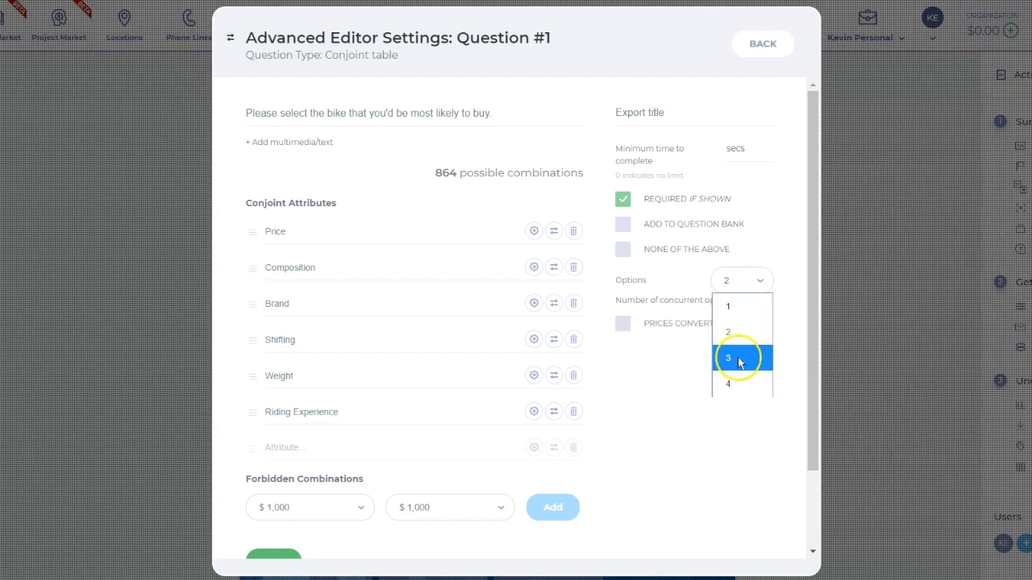
click(797, 305)
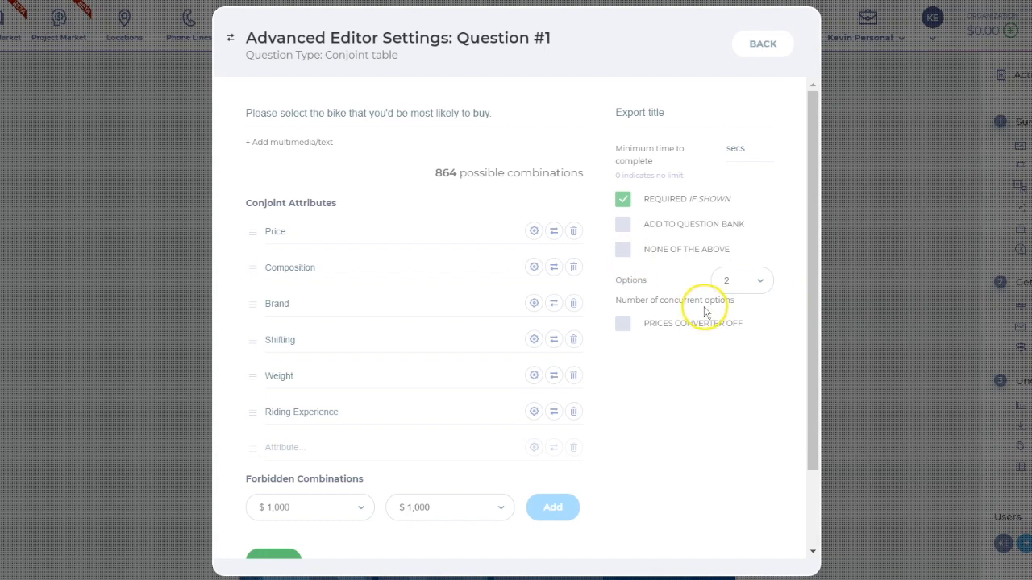
Add a forbidden combination of the $ 1,000 price with Electronic shifting
scroll(705, 311, down, 2)
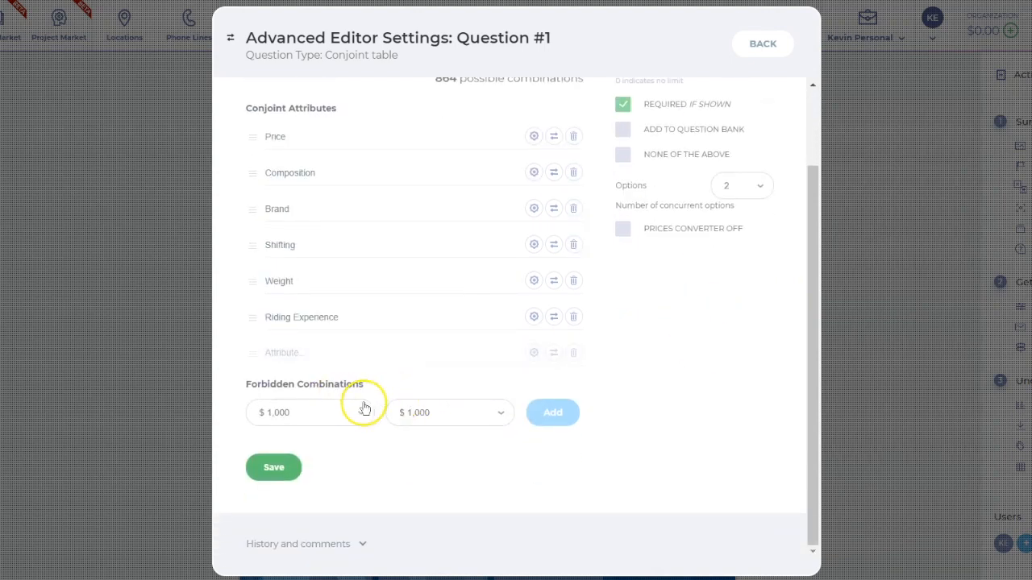
click(443, 417)
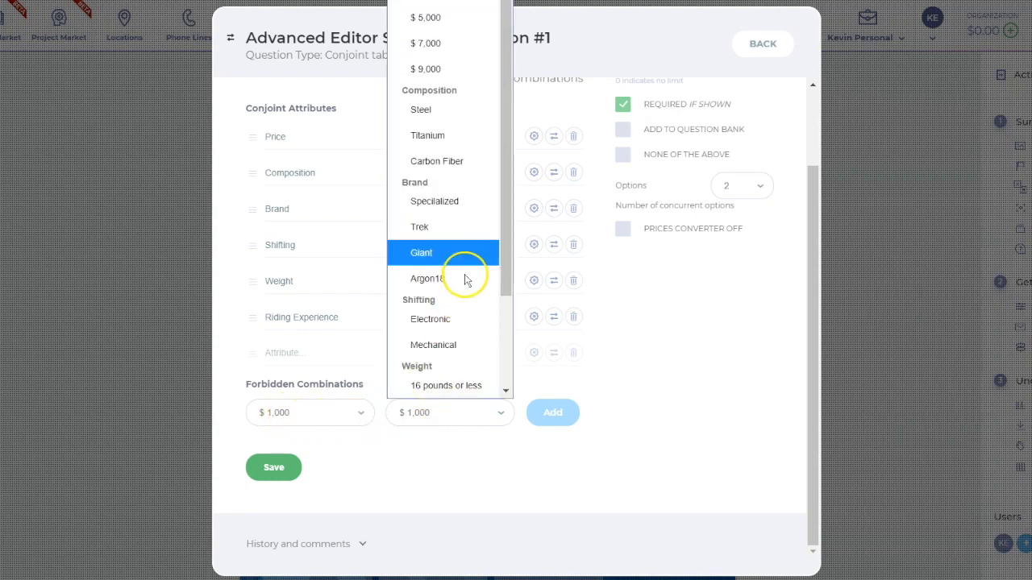
click(438, 321)
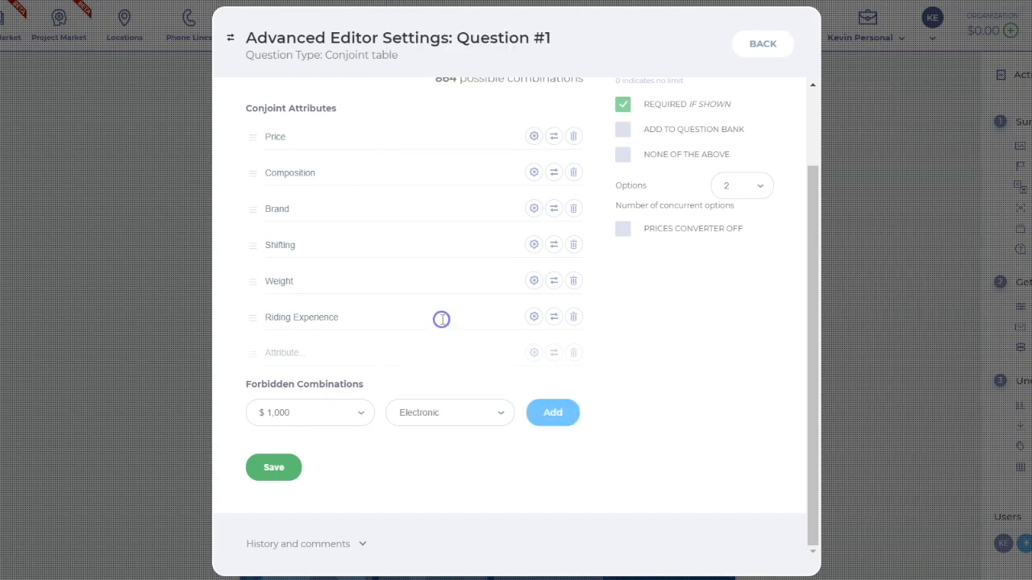
click(548, 417)
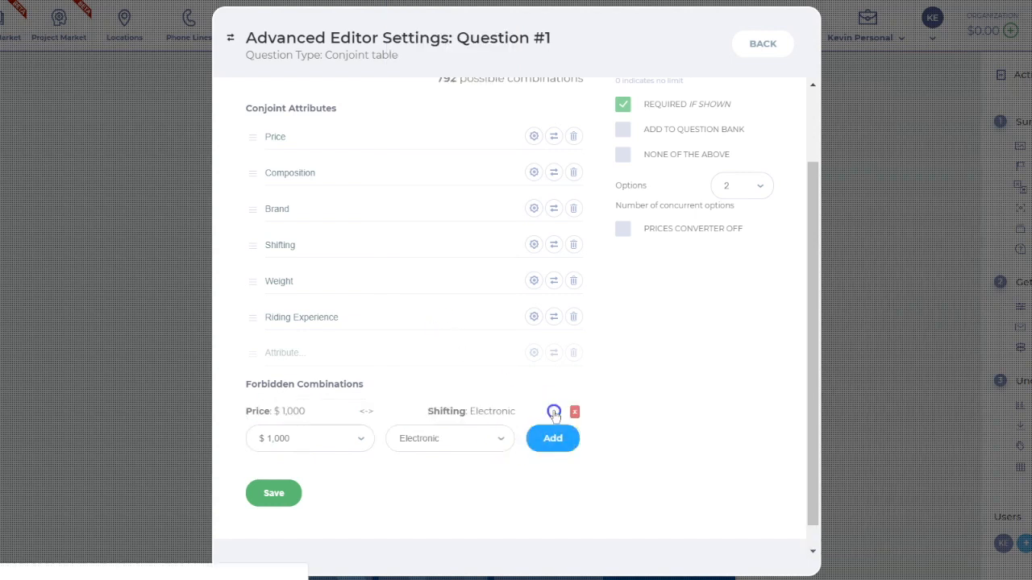
Add a forbidden combination of the $ 1,000 price with Carbon Fiber composition and save the question settings
click(345, 442)
click(345, 442)
click(442, 441)
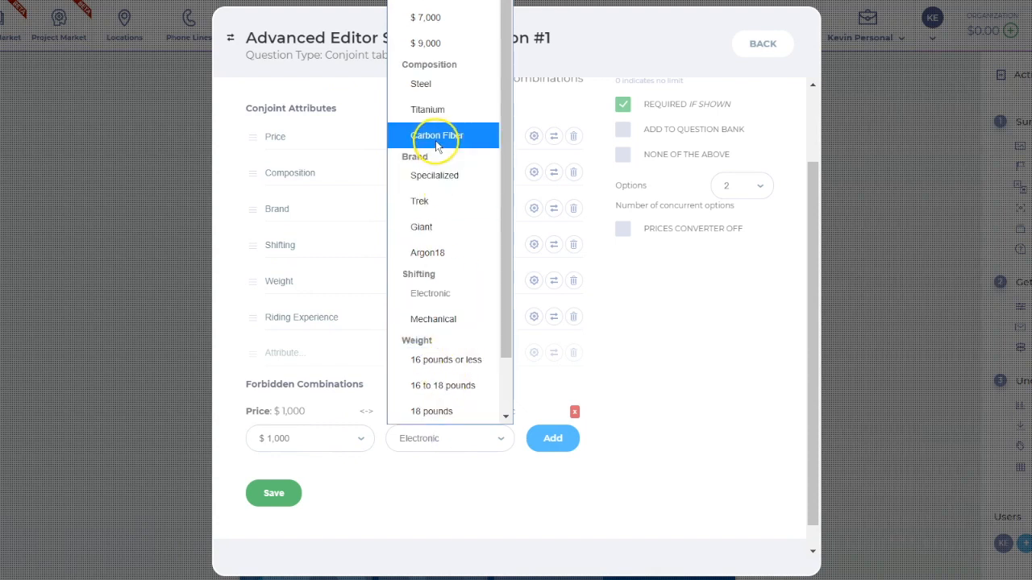
click(436, 166)
click(553, 439)
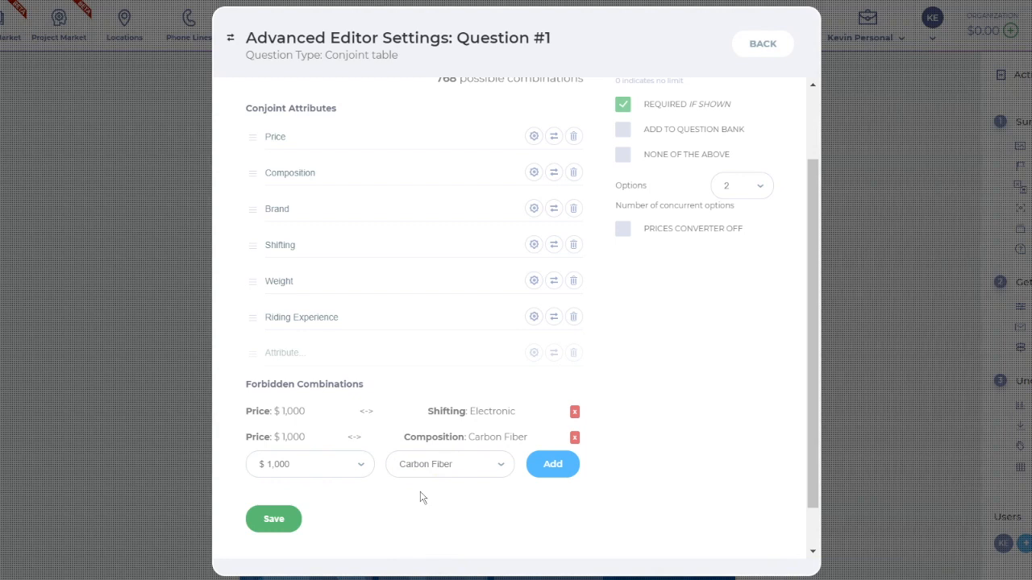
click(273, 518)
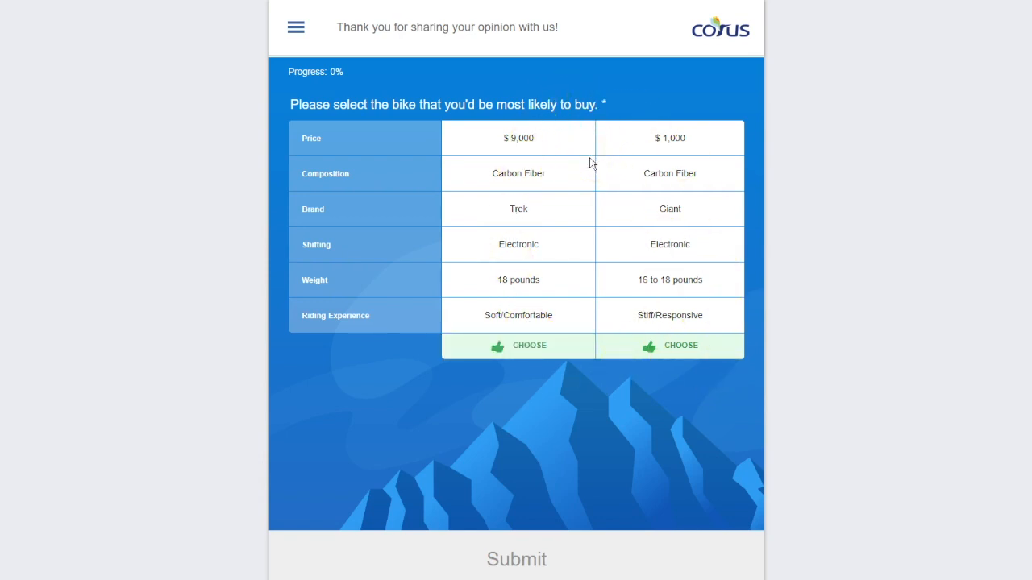
Choose the $ 1,000 Giant bike as the answer in the survey preview
click(679, 352)
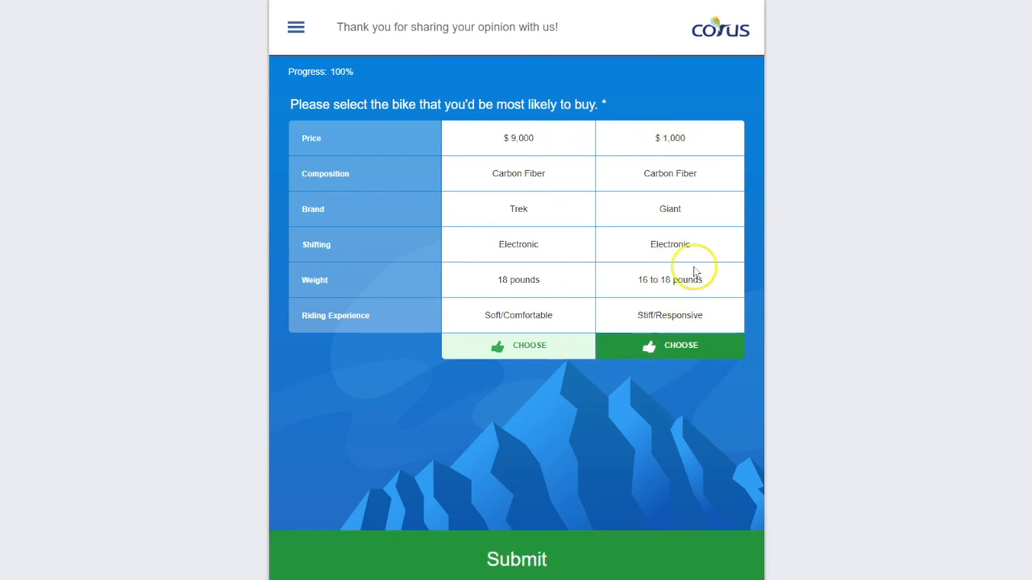